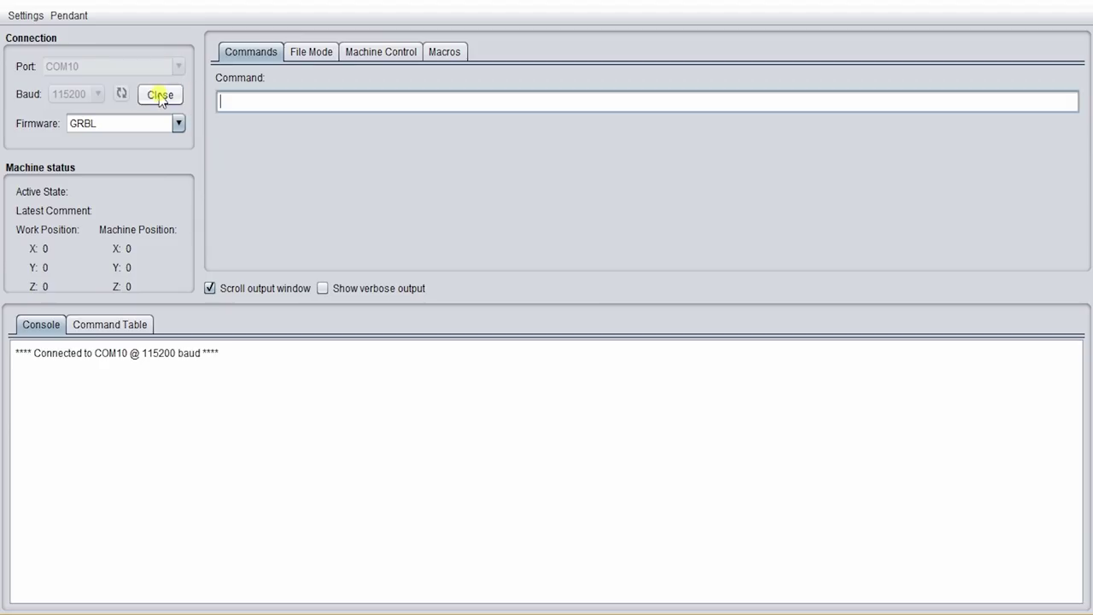
Run the homing cycle ($H) from the machine controls
left_click_drag(105, 391, 19, 382)
left_click(142, 394)
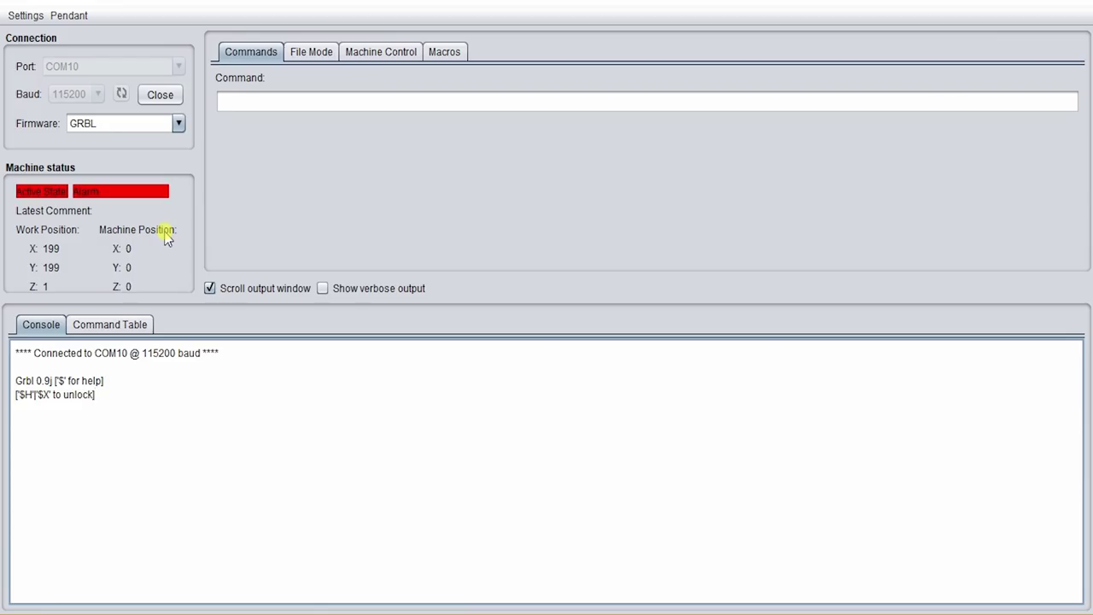
left_click(375, 52)
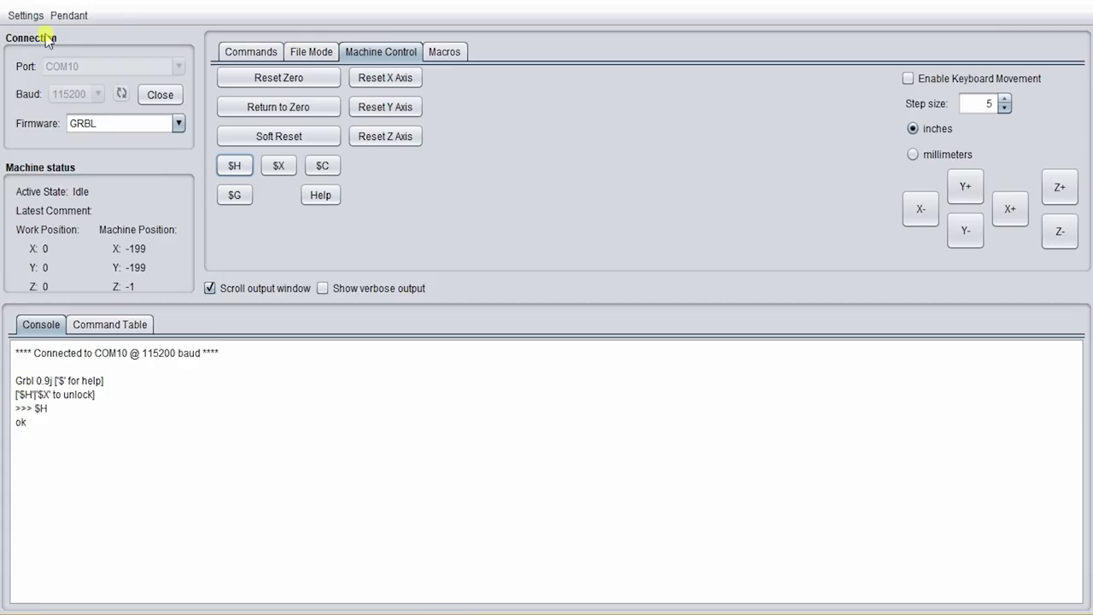
Open the GRBL firmware settings and enlarge the window to show the full list from $0 to $132
left_click(26, 15)
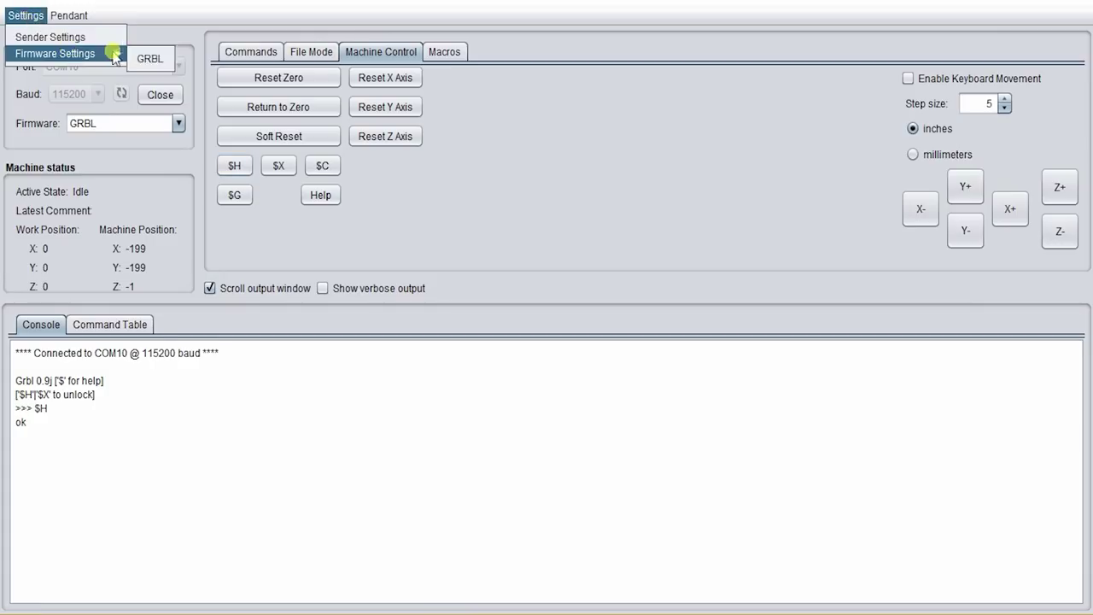
left_click(137, 53)
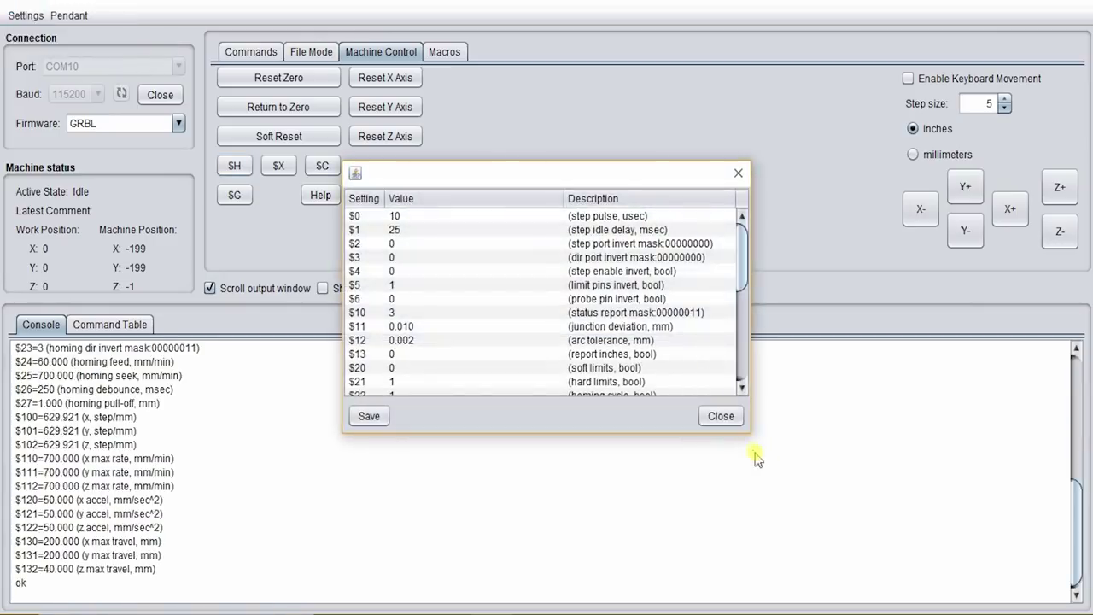
left_click_drag(746, 436, 832, 603)
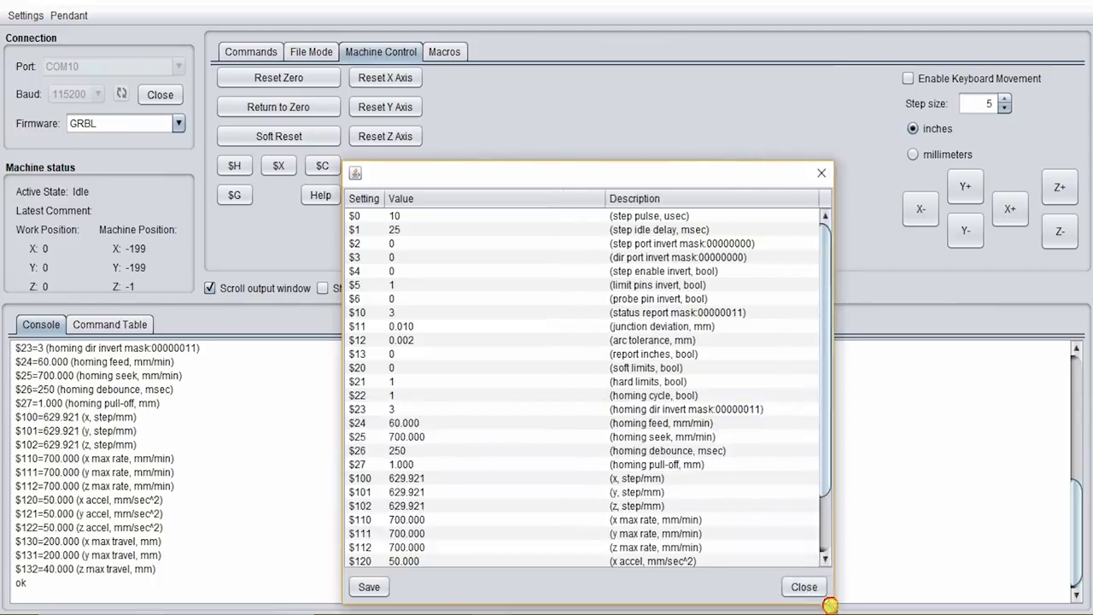
left_click_drag(679, 177, 617, 43)
left_click_drag(807, 478, 883, 546)
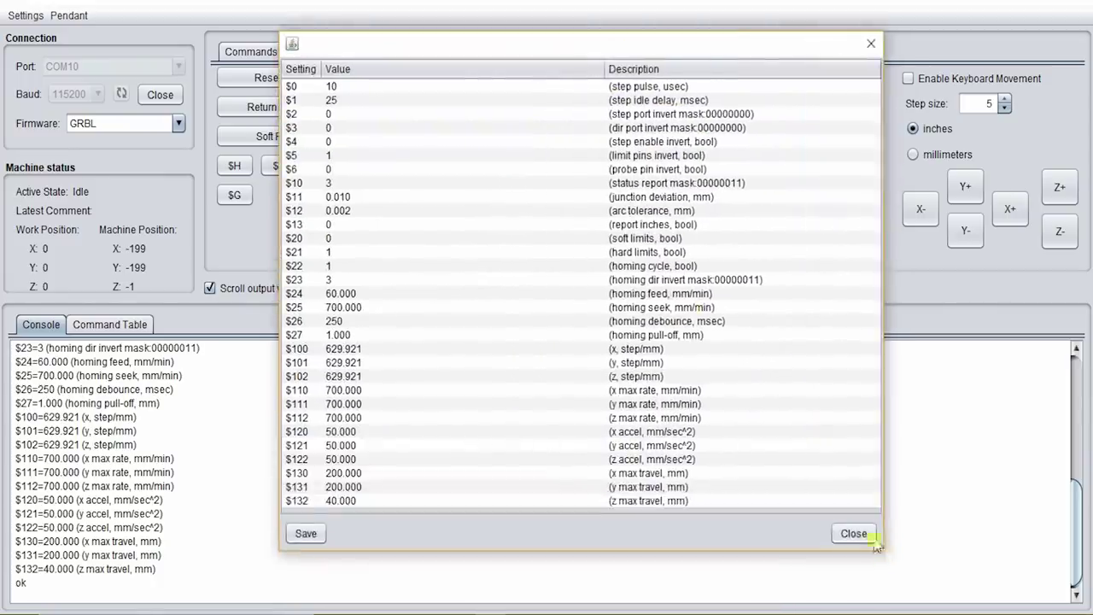
left_click_drag(437, 48, 407, 39)
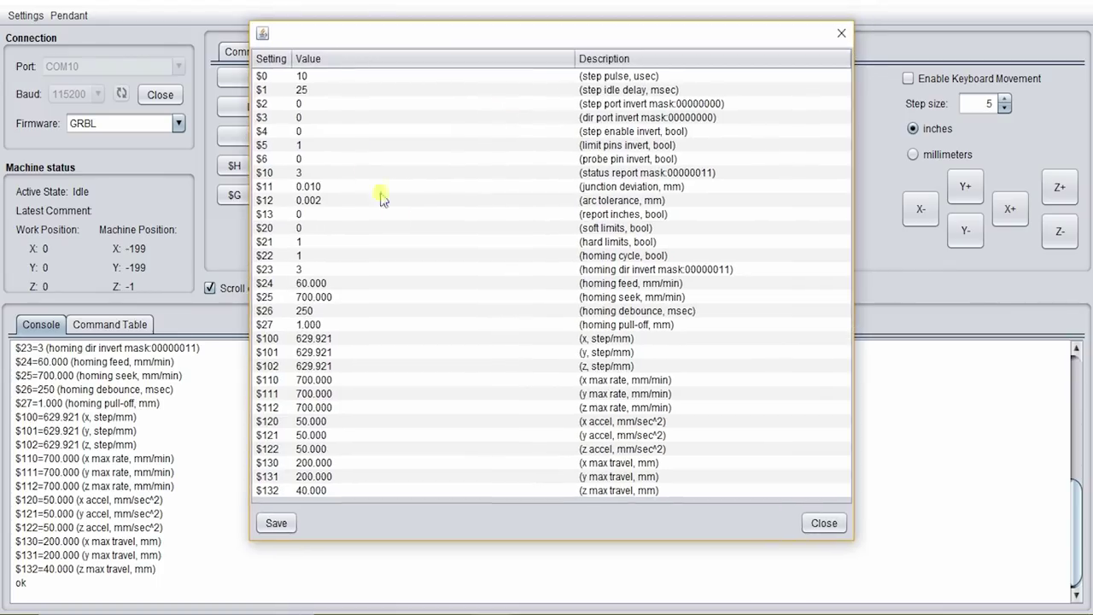
Examine the limit pins invert ($5), hard limits ($21) and soft limits ($20) settings
left_click(264, 146)
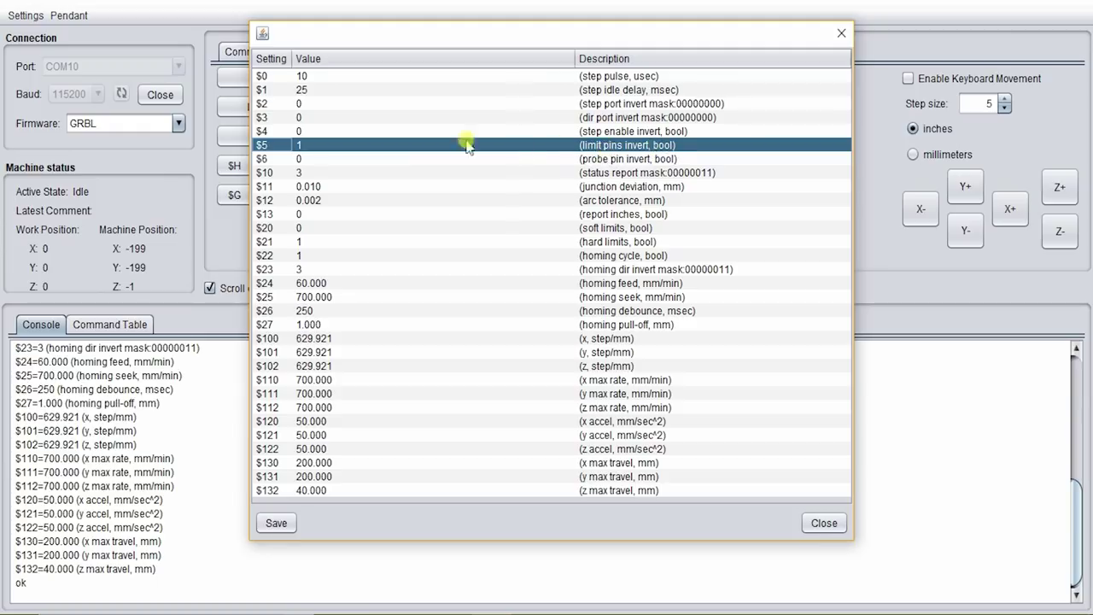
left_click(303, 151)
left_click(286, 243)
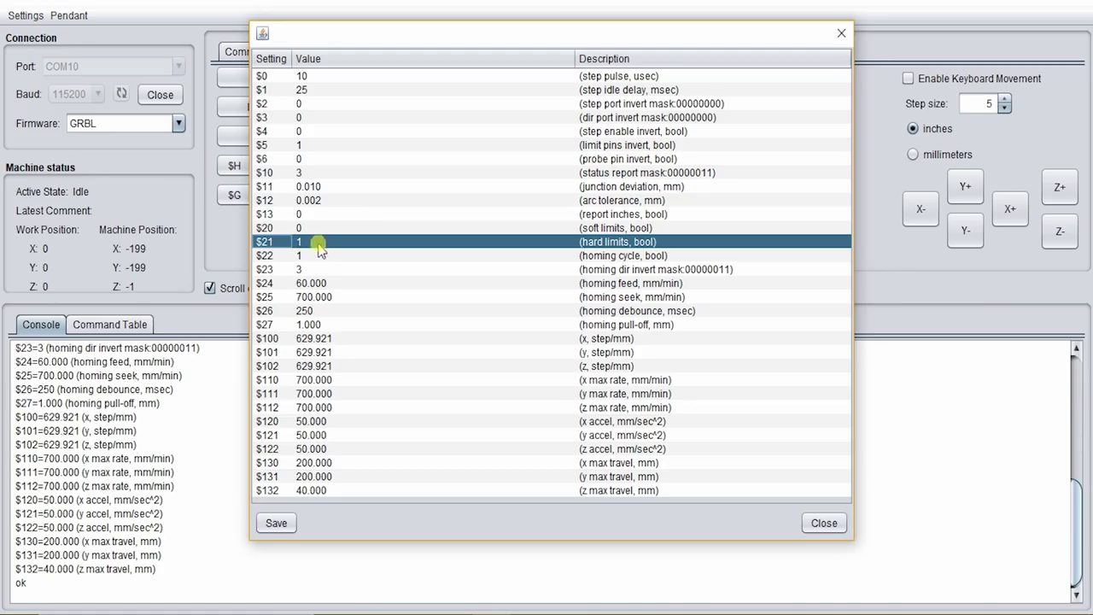
left_click(608, 228)
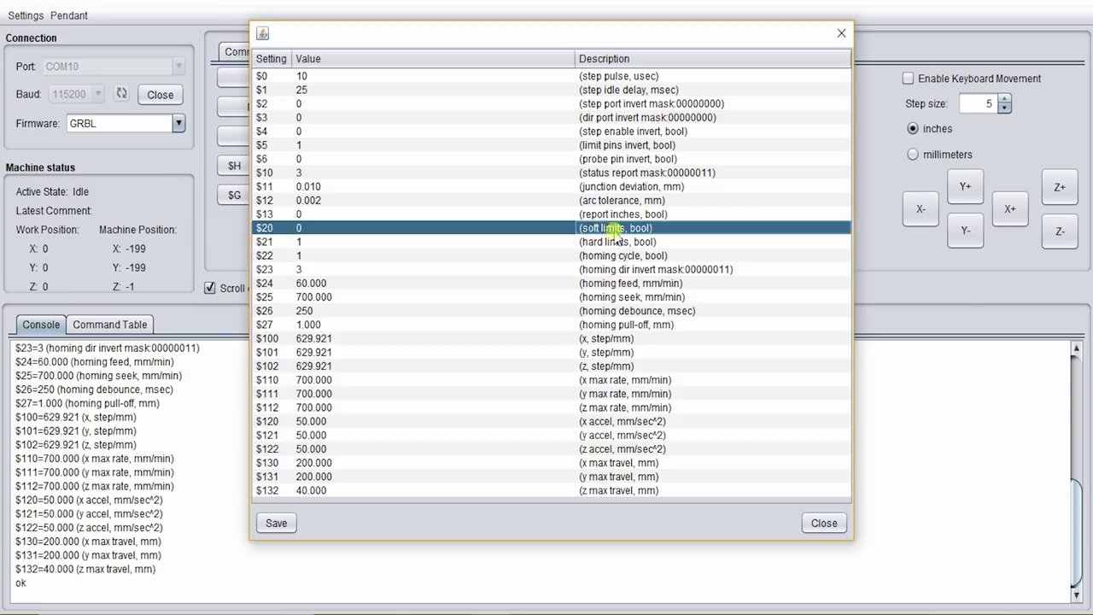
key("Down")
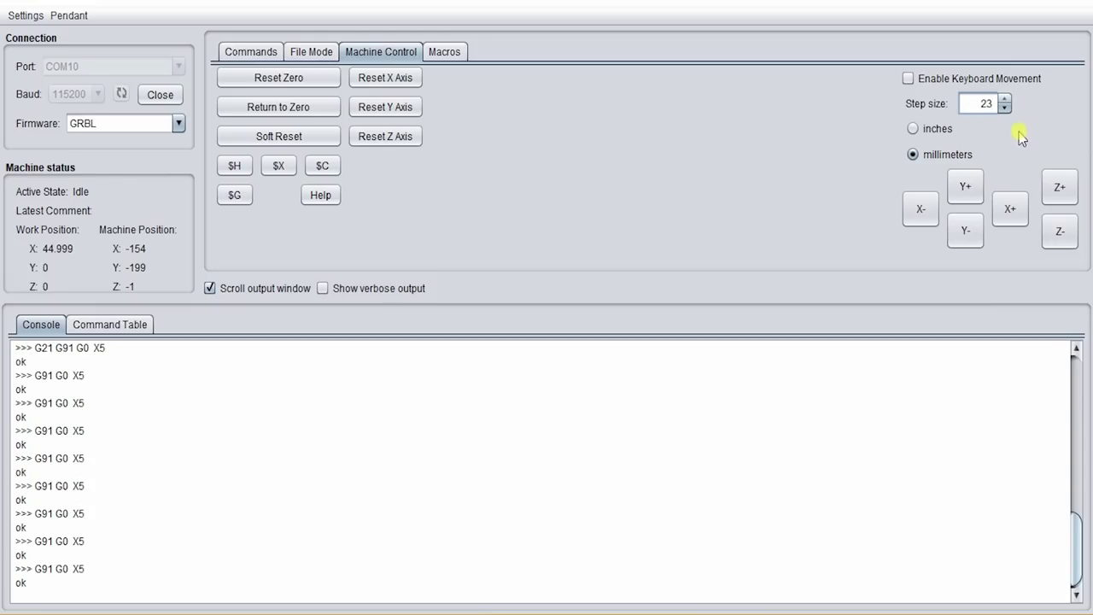
Set the jog step size to 230 mm and jog X in the negative direction to test the hard limit
type("0")
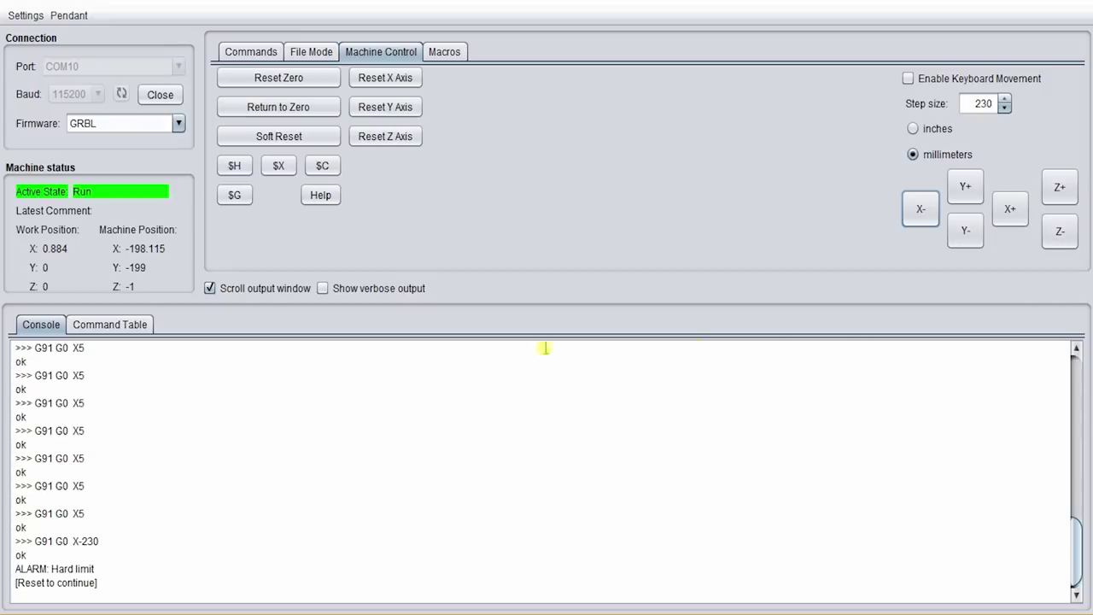
mouse_move(19, 568)
left_mouse_down()
mouse_move(96, 571)
mouse_move(18, 582)
left_mouse_up()
left_click(85, 586)
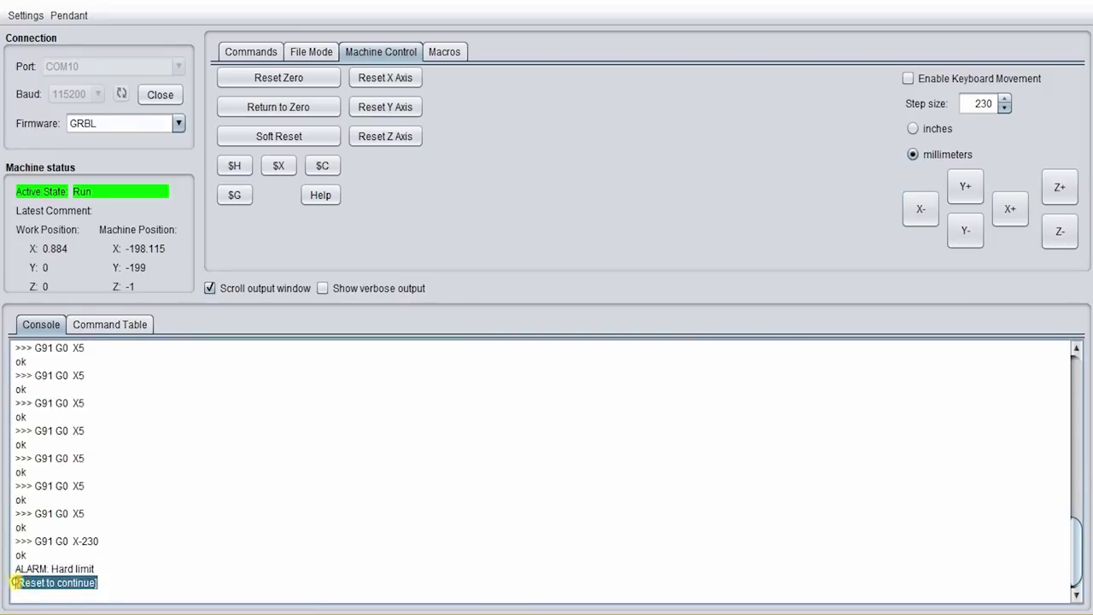
Soft reset the controller and unlock it with $X
left_click(267, 141)
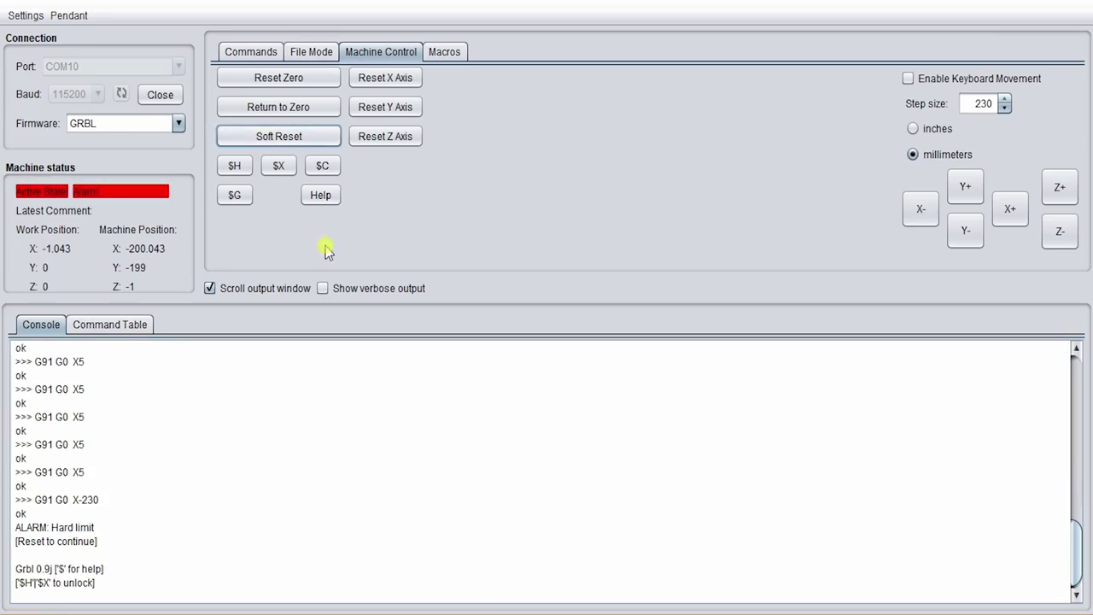
left_click(280, 167)
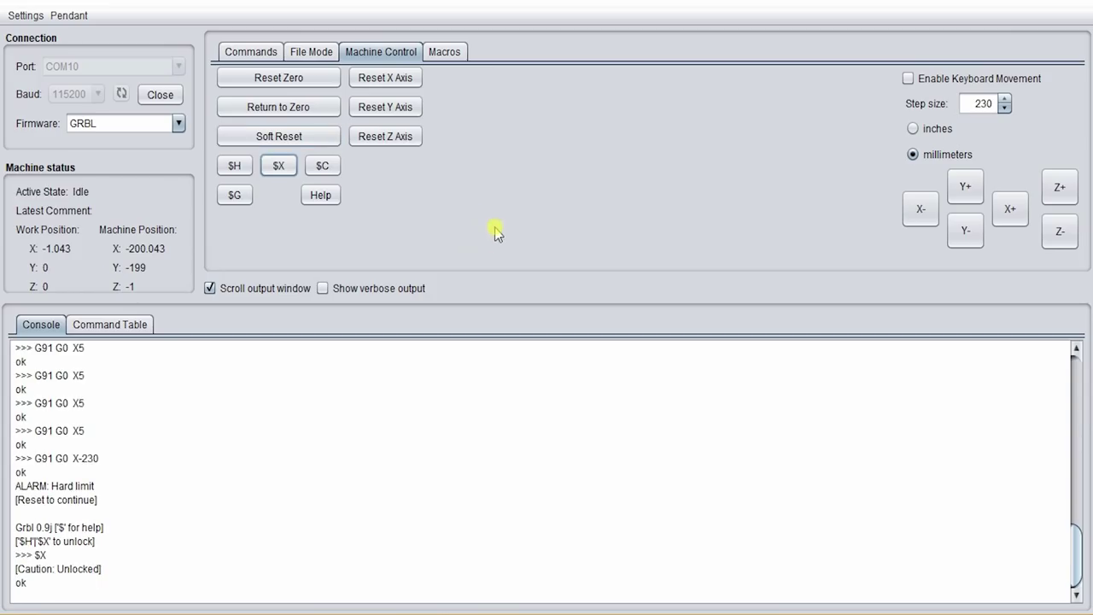
Set the jog step size to 1 mm and jog X in the positive direction off the limit switch
double_click(978, 104)
type("1")
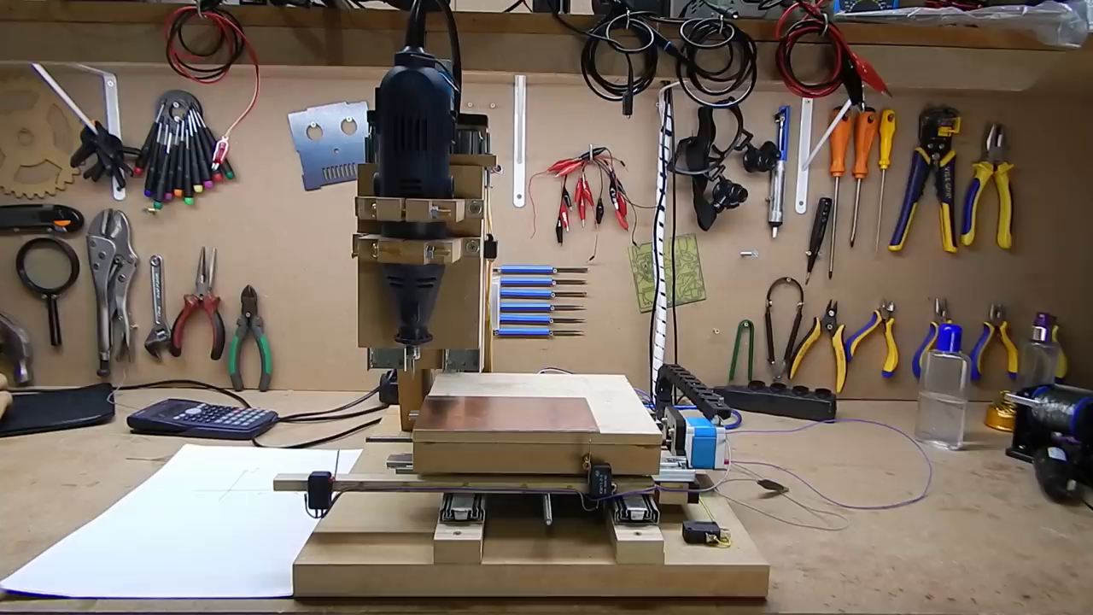
left_click(1010, 208)
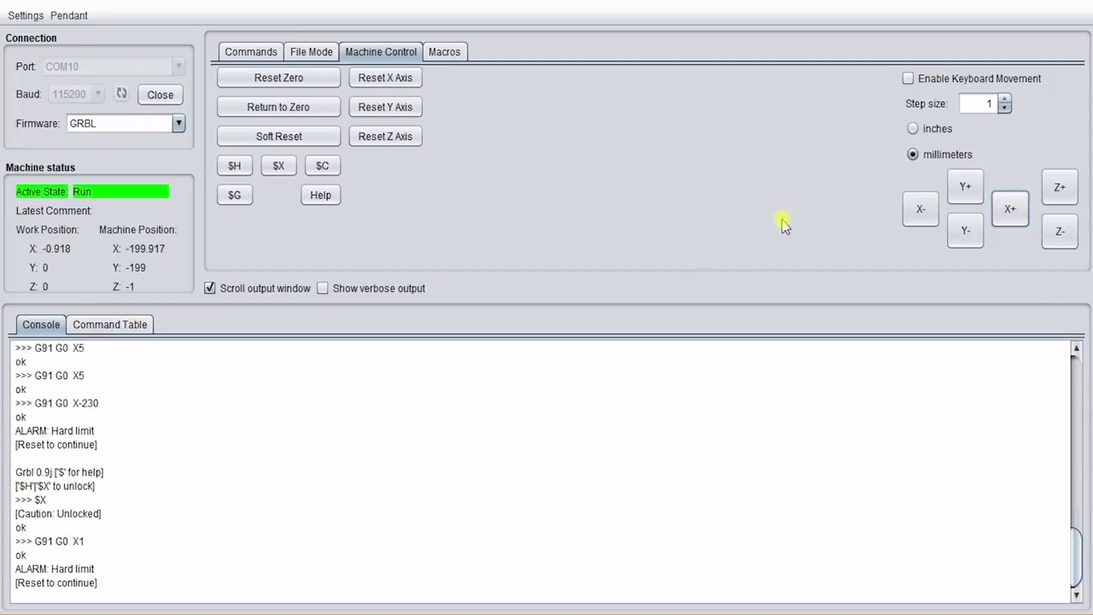
Soft reset and unlock the controller again, and jog X off the limit switch in 1 mm steps
left_click_drag(99, 583, 26, 569)
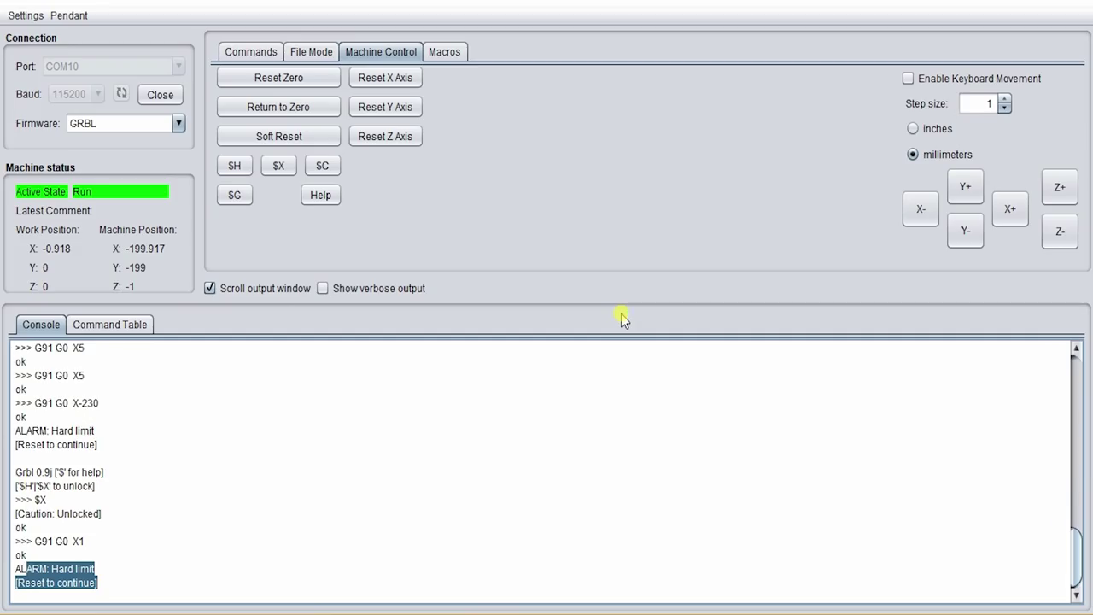
left_click(278, 139)
left_click(278, 166)
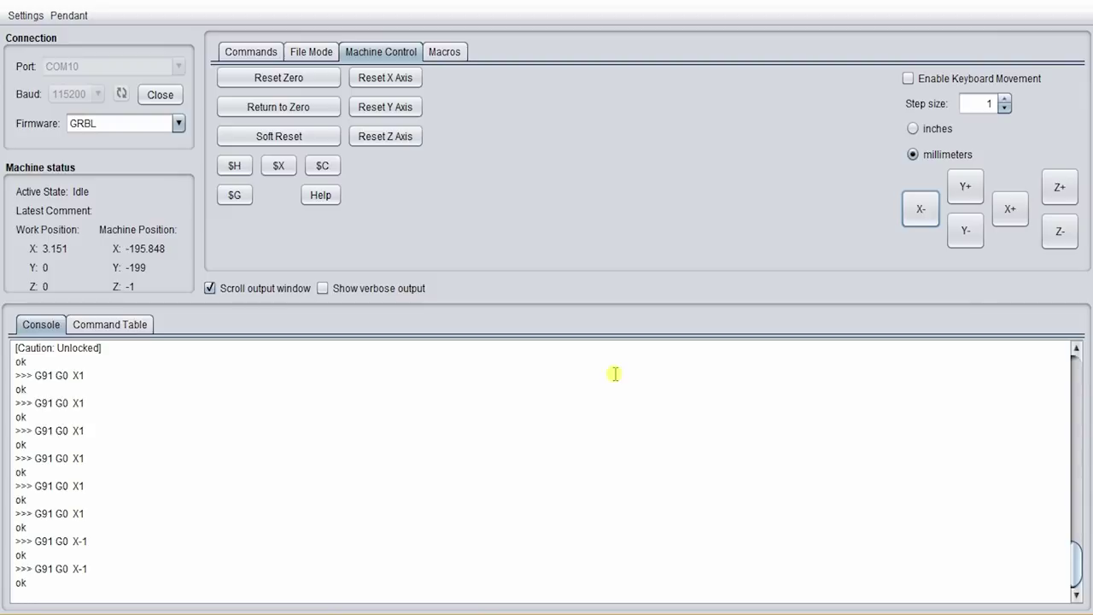
Switch to Chrome and go to the beginning of the Configuring Grbl v0.9 wiki page
mouse_move(383, 612)
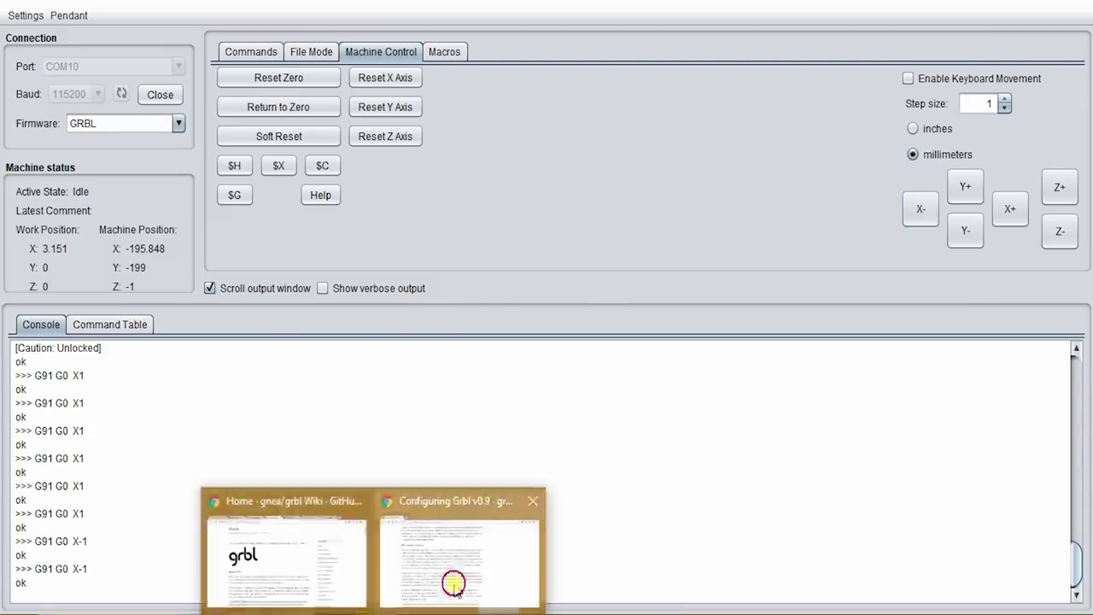
left_click(452, 568)
left_click(295, 27)
scroll(715, 264, "up", 7)
left_click_drag(1086, 273, 1087, 51)
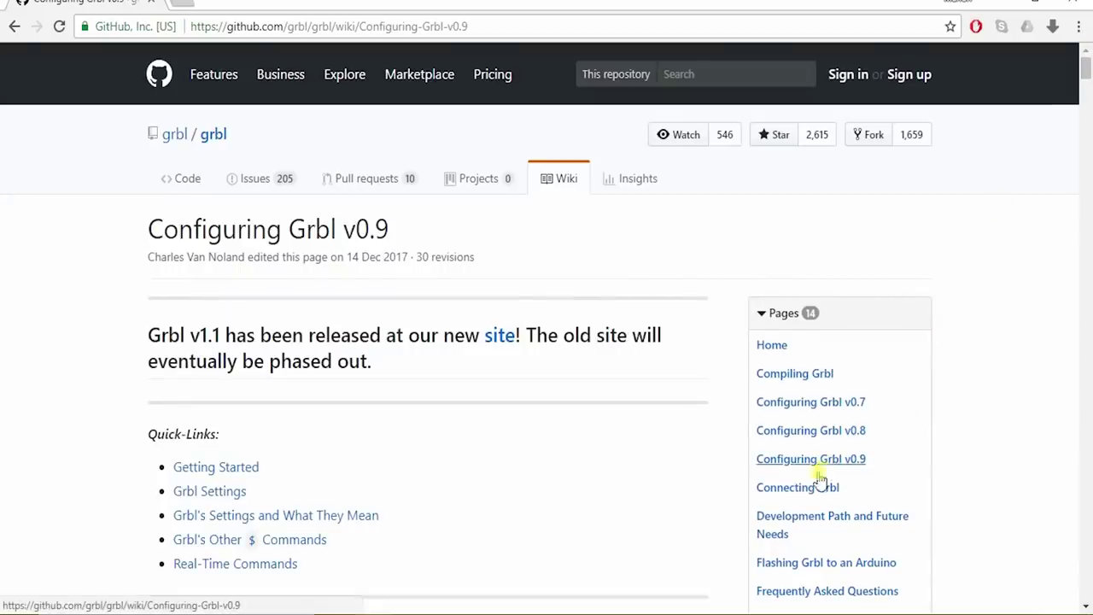
scroll(500, 242, "down", 1)
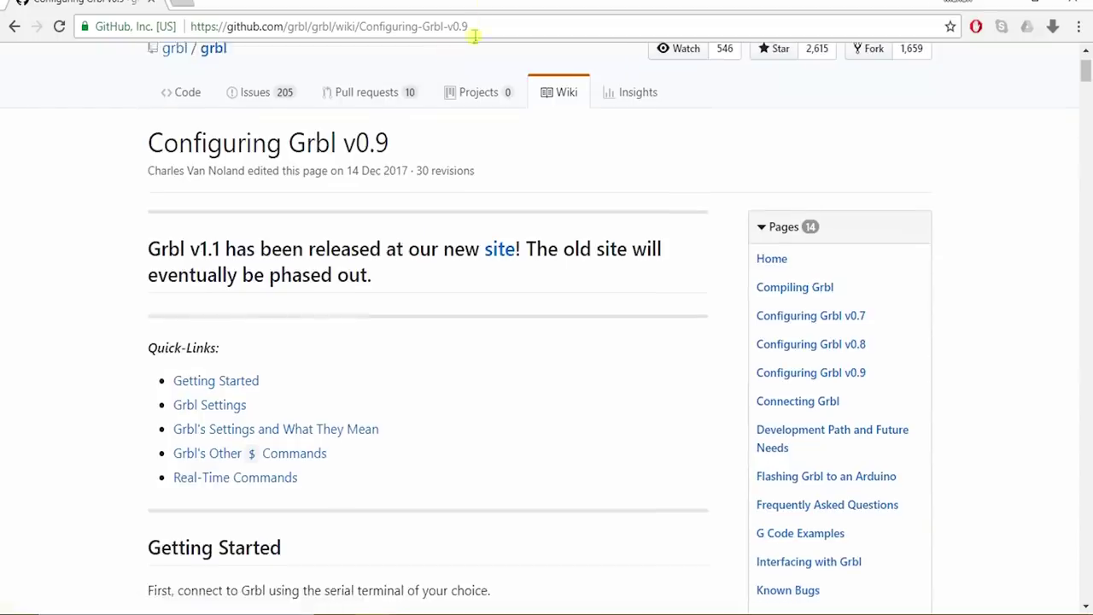
Find the "$22 - Homing cycle, bool" section of the wiki page and read how homing and the $X lock work
left_click(472, 28)
scroll(507, 261, "down", 15)
left_click(732, 415)
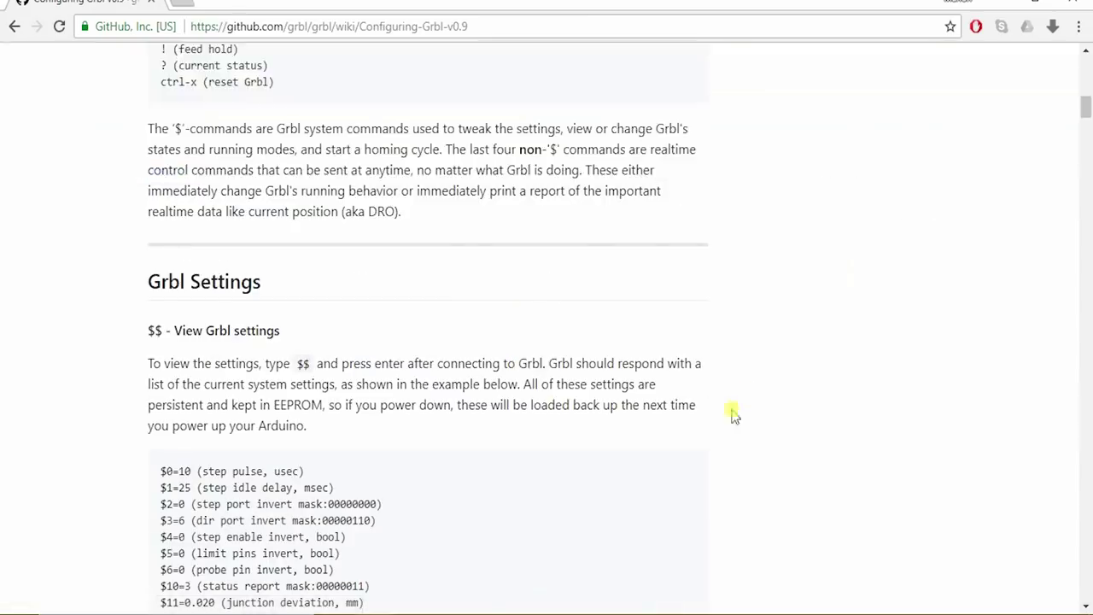
scroll(672, 440, "down", 3)
scroll(849, 366, "down", 12)
left_click_drag(1081, 169, 1086, 298)
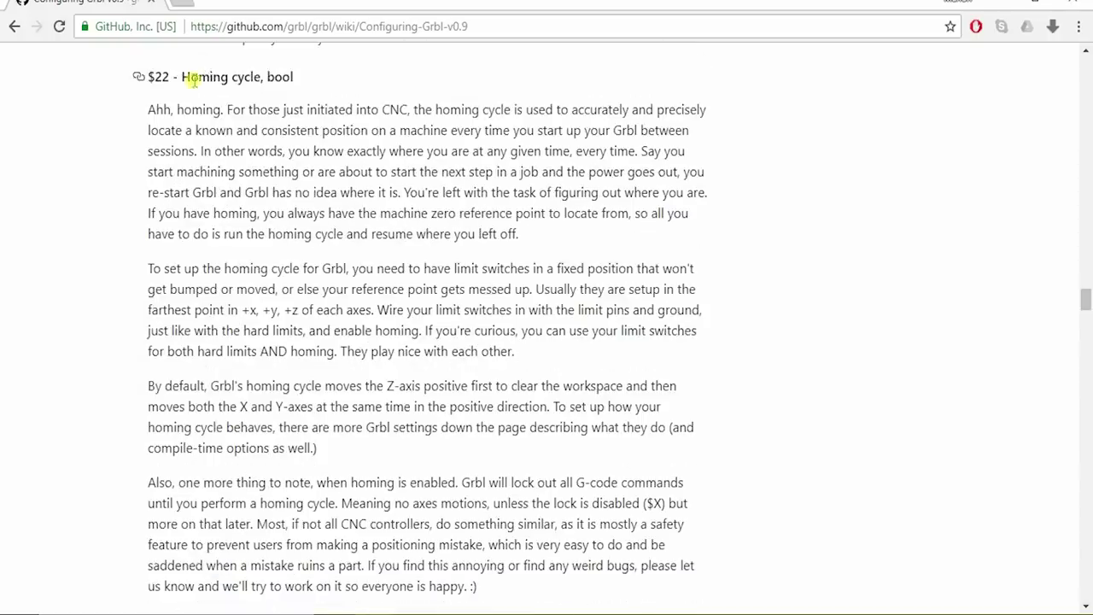
left_click_drag(157, 79, 678, 503)
left_click(677, 503)
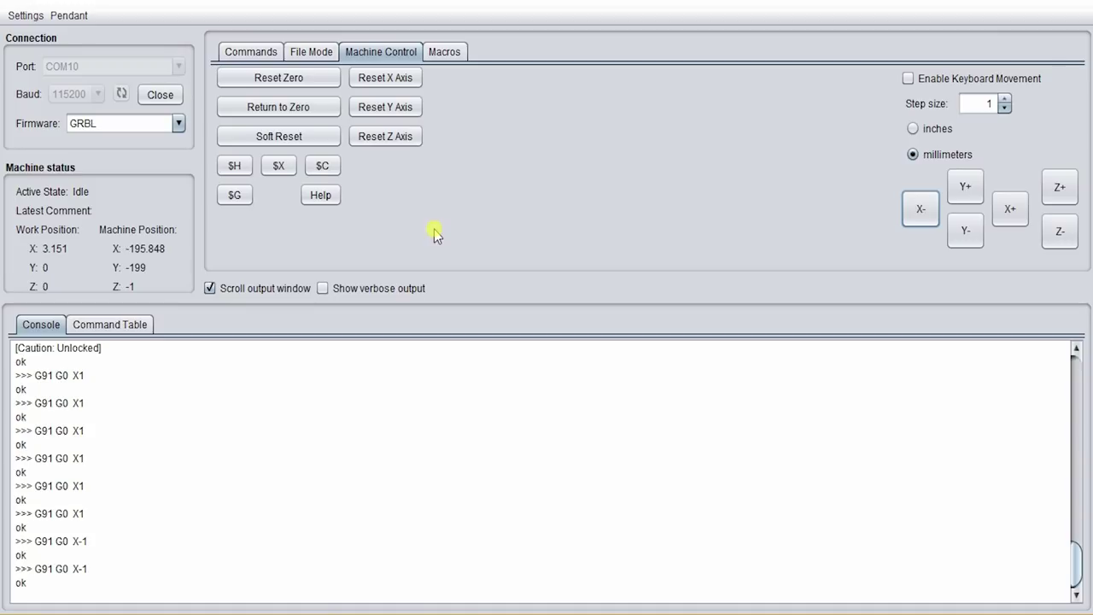
Return to the G-code sender's GRBL firmware settings and examine the homing cycle ($22), homing feed ($24) and homing seek ($25) entries
left_click(25, 16)
mouse_move(111, 53)
left_click(145, 59)
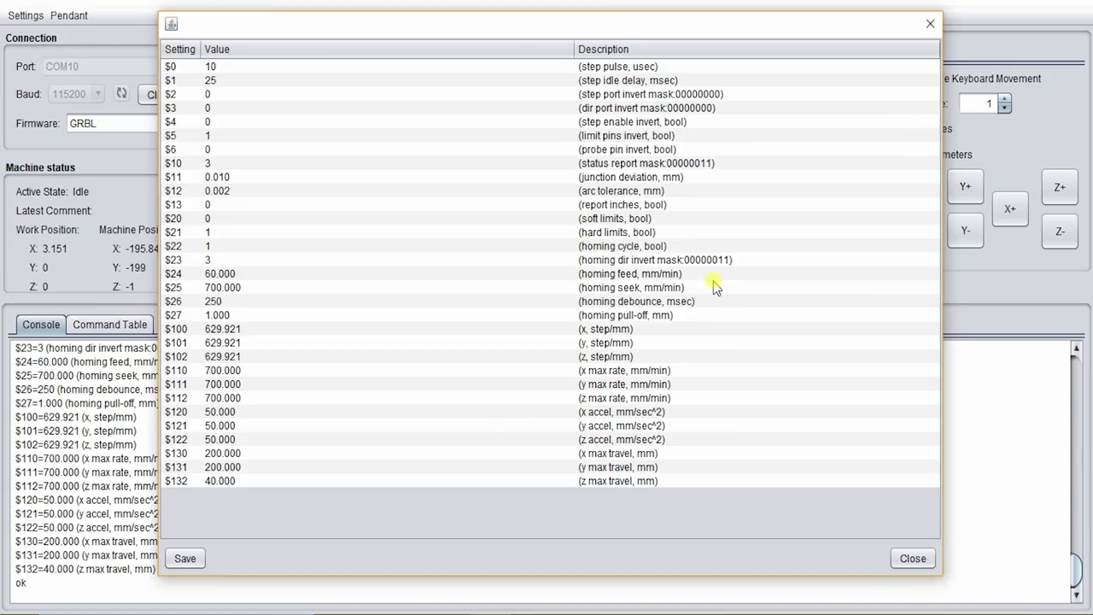
left_click(600, 247)
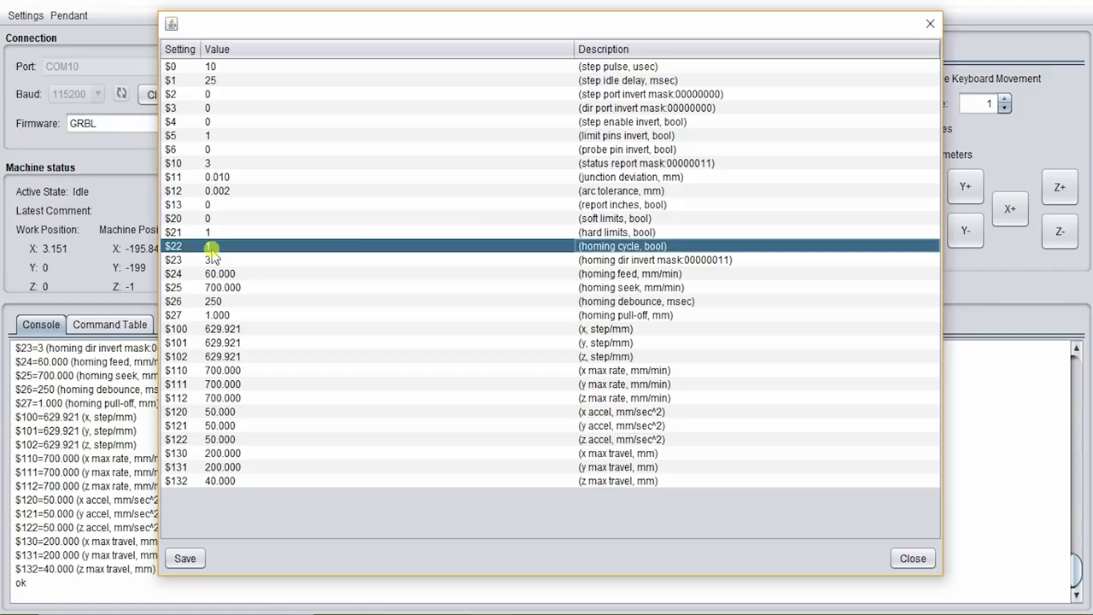
left_click(220, 275)
left_click(226, 285)
left_click(224, 277)
left_click(221, 288)
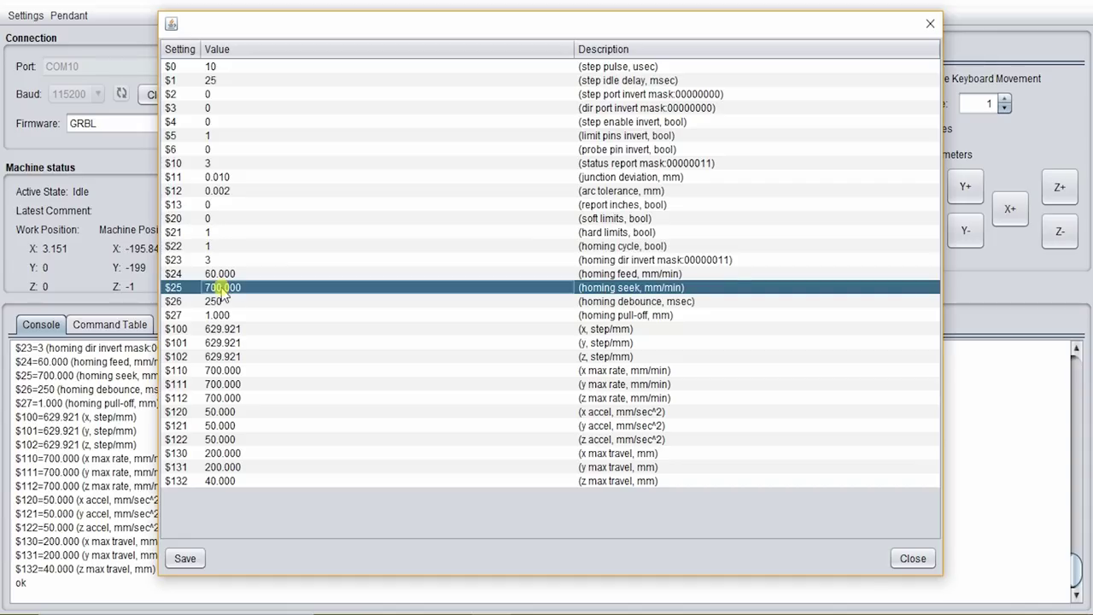
left_click(218, 274)
left_click(214, 291)
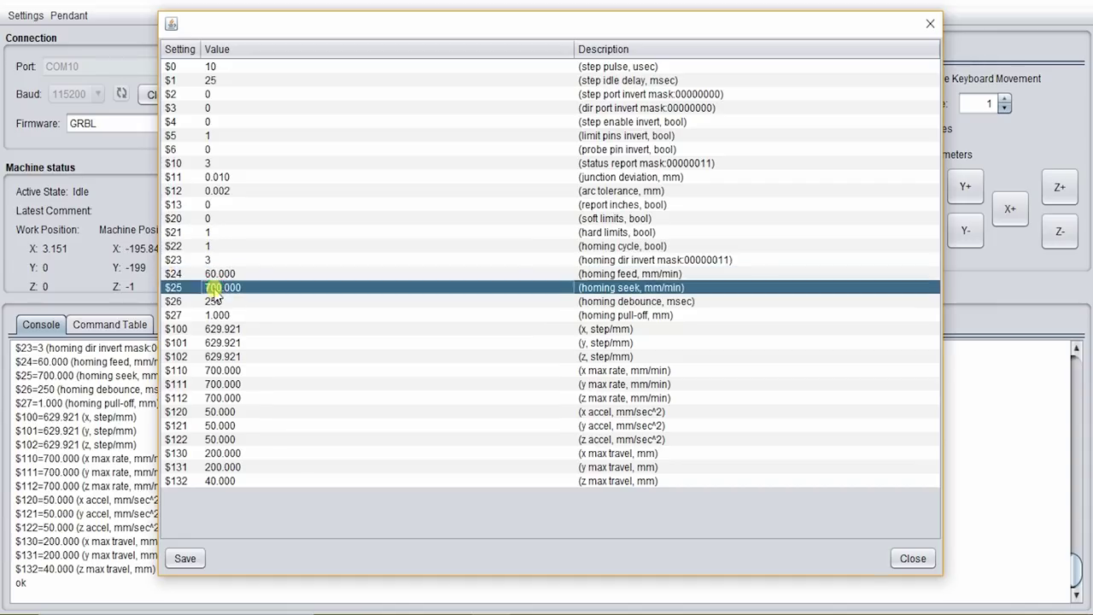
Examine the x, y and z max travel settings ($130, $131 and $132) in the firmware list
left_click(186, 455)
left_click(181, 468)
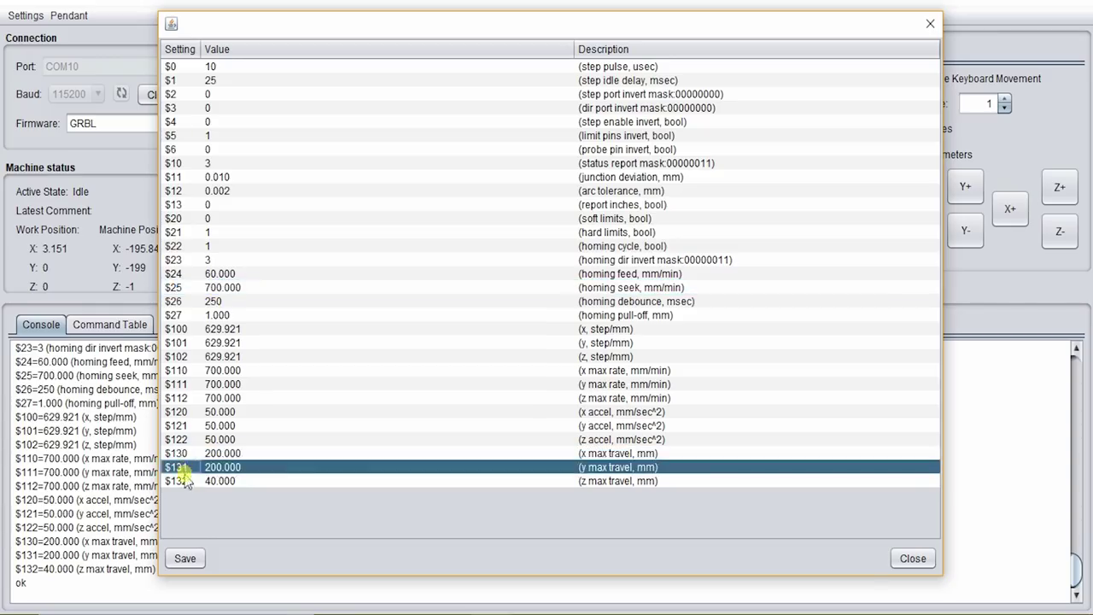
left_click(183, 481)
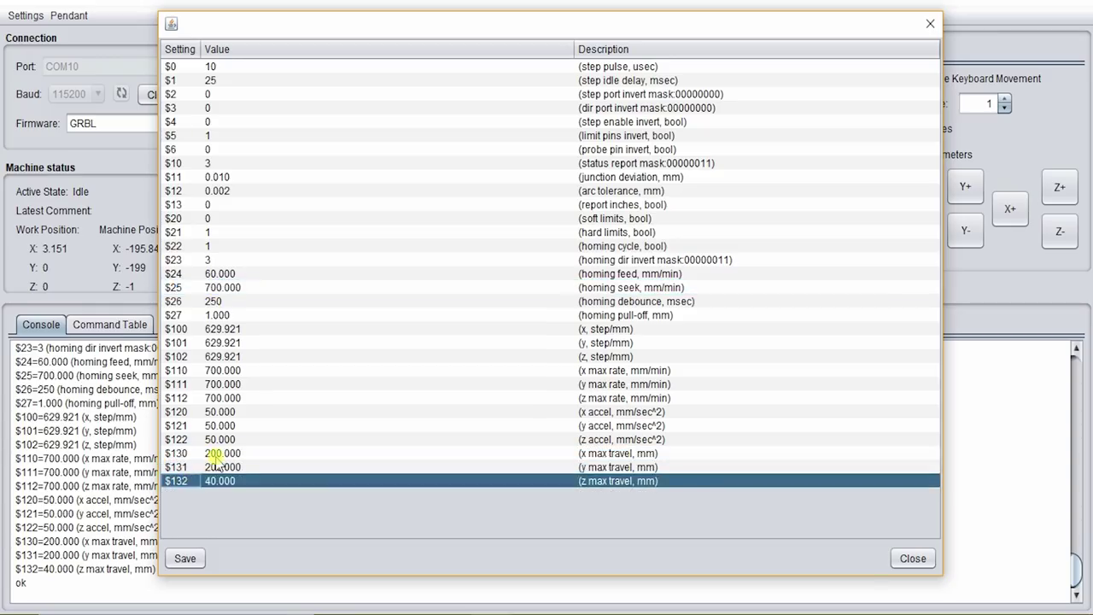
left_click(217, 455)
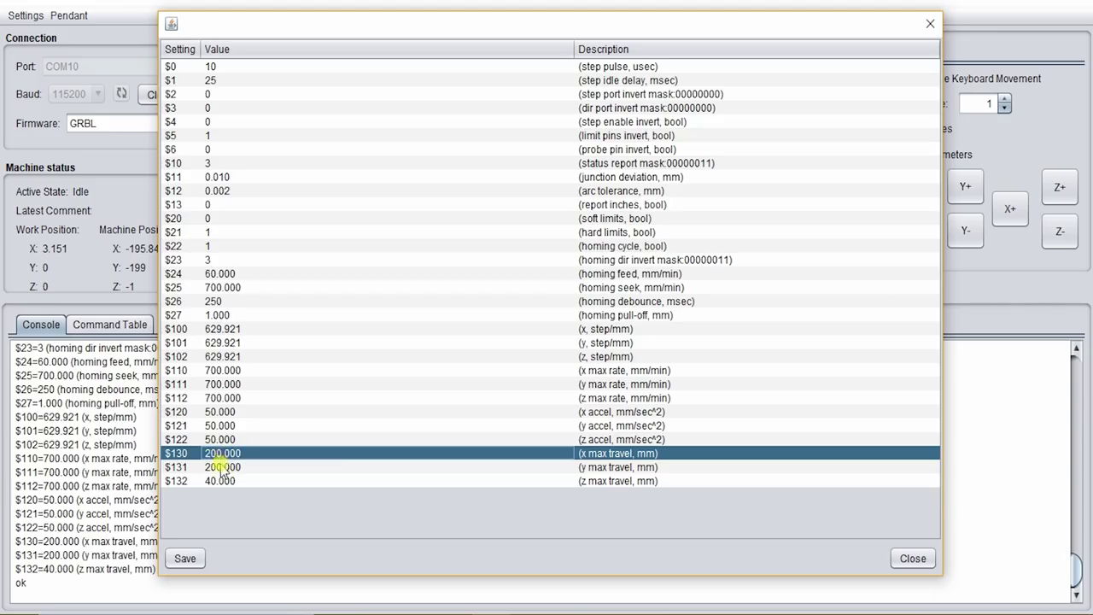
left_click(220, 467)
left_click(218, 481)
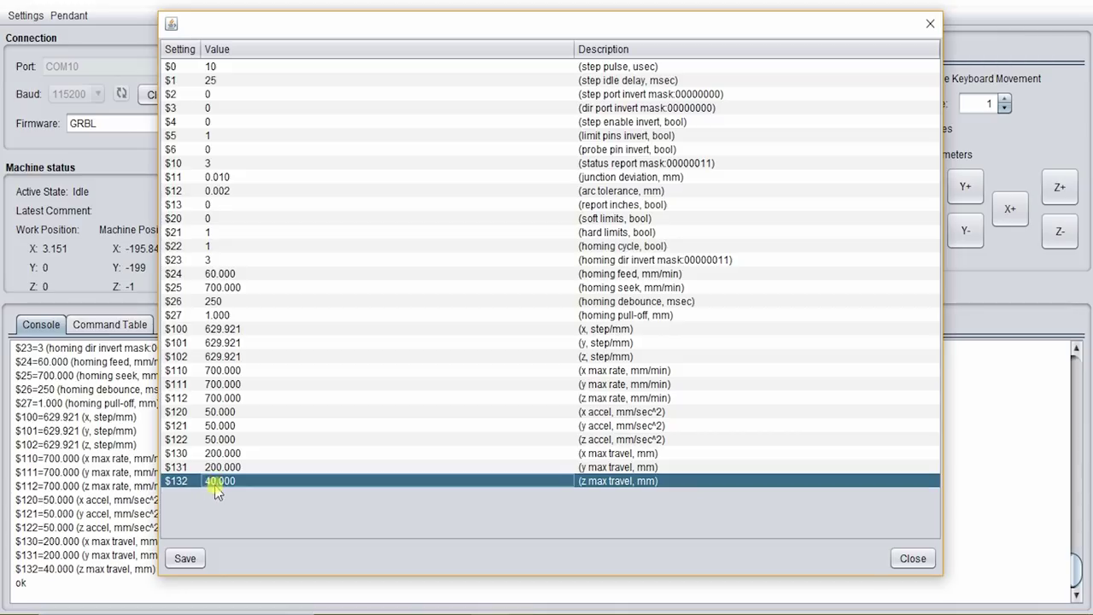
double_click(217, 482)
left_click_drag(215, 481, 198, 480)
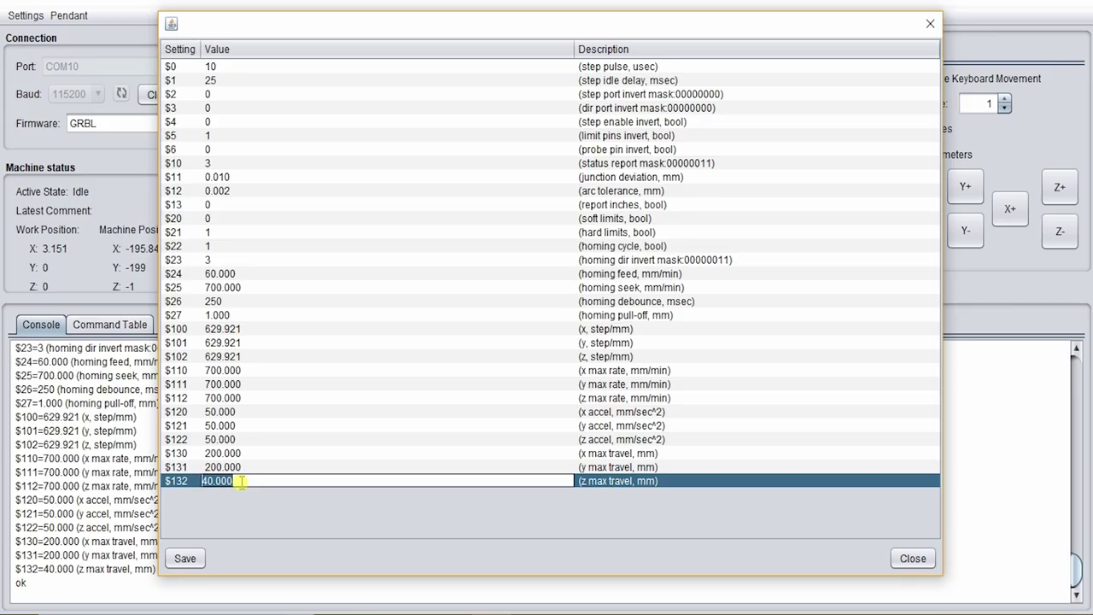
left_click(236, 468)
left_click(224, 456)
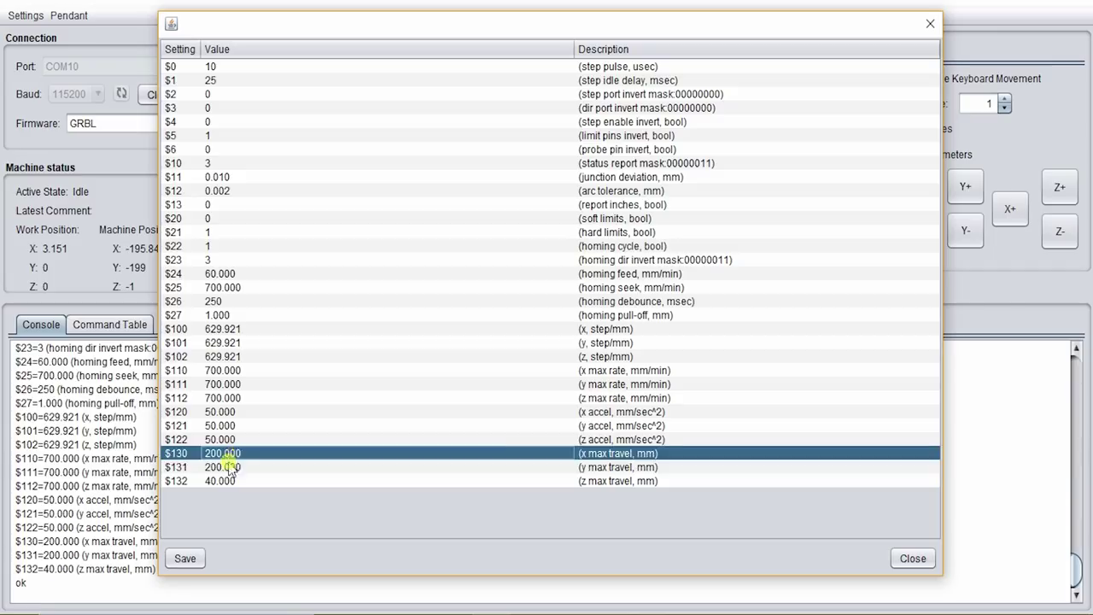
Examine the x and y max travel entries and the x, y and z max rate settings ($110, $111 and $112)
left_click(229, 466)
left_click(227, 455)
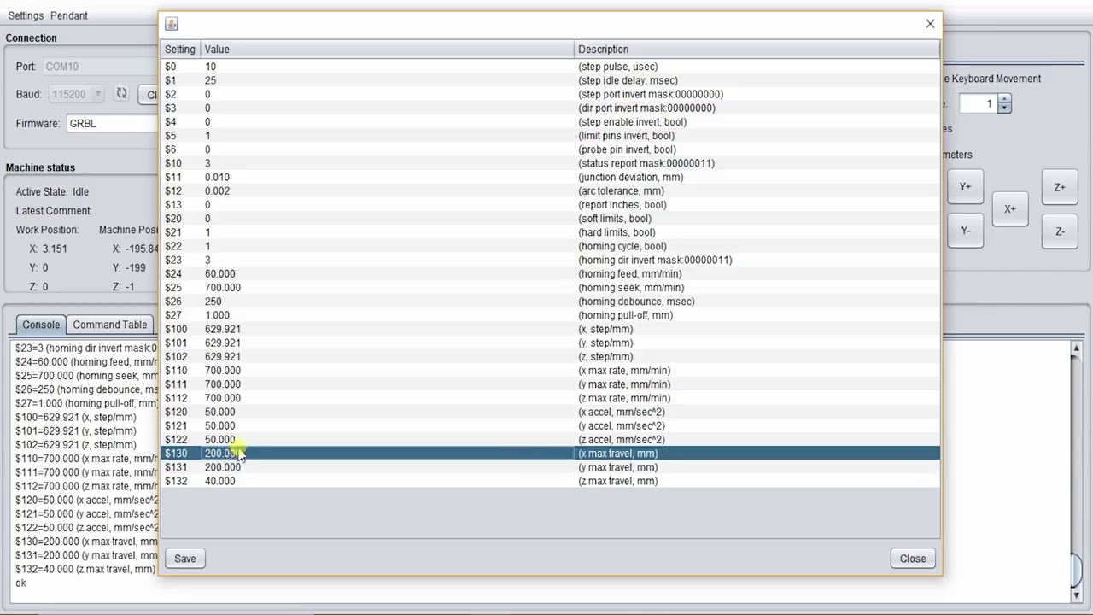
left_click(232, 384)
left_click(224, 371)
left_click(217, 385)
left_click(220, 398)
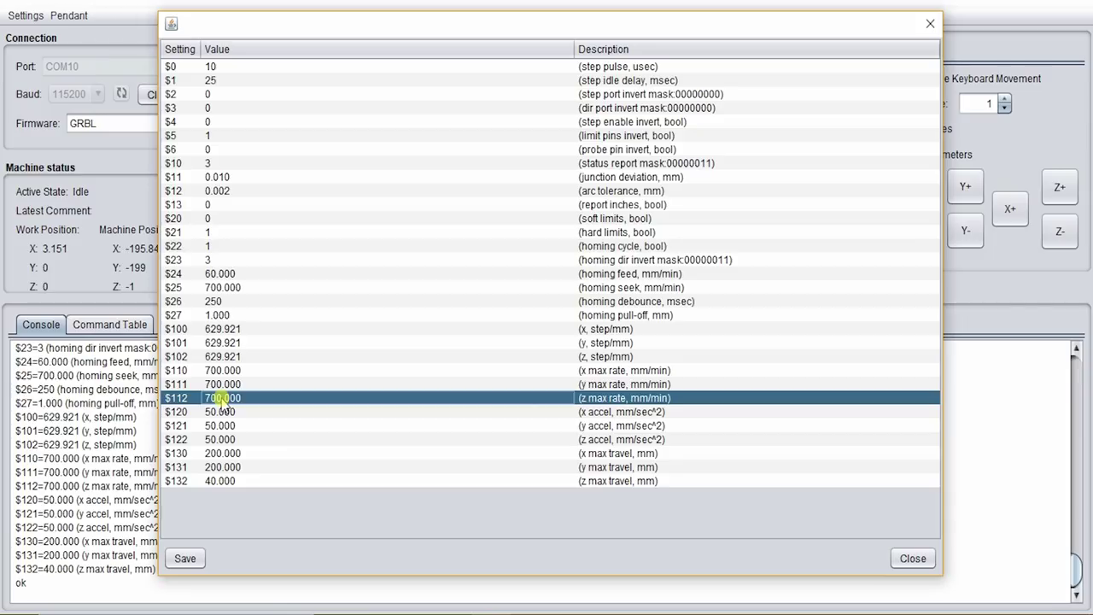
left_click(222, 386)
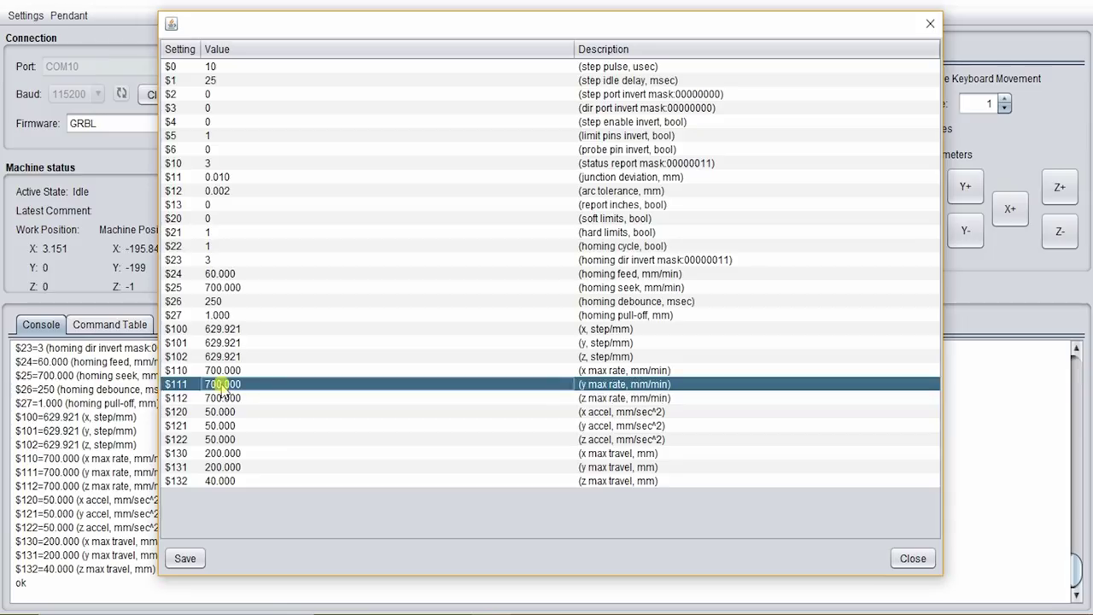
left_click(230, 397)
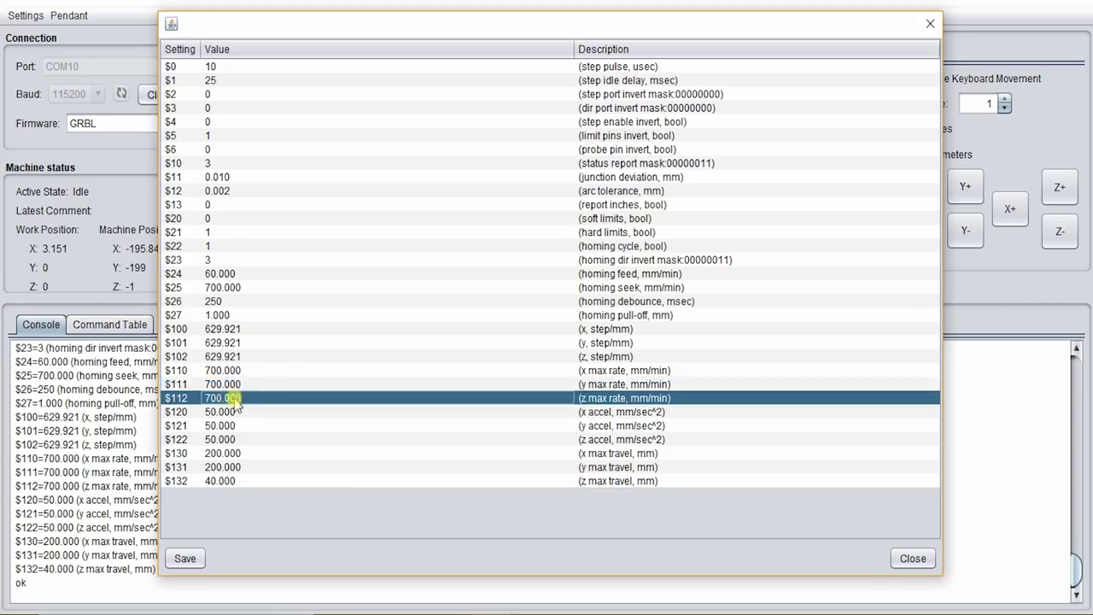
left_click(224, 370)
Examine the x, y and z acceleration settings ($120, $121 and $122) in the firmware list
left_click(220, 413)
left_click(219, 426)
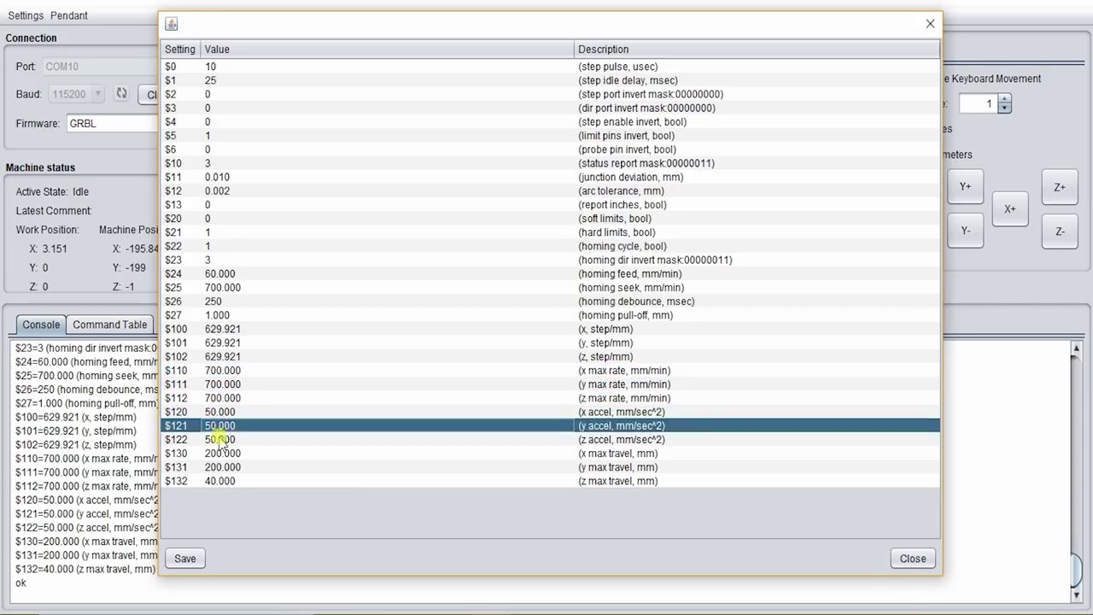
left_click(220, 439)
left_click(220, 425)
left_click(219, 413)
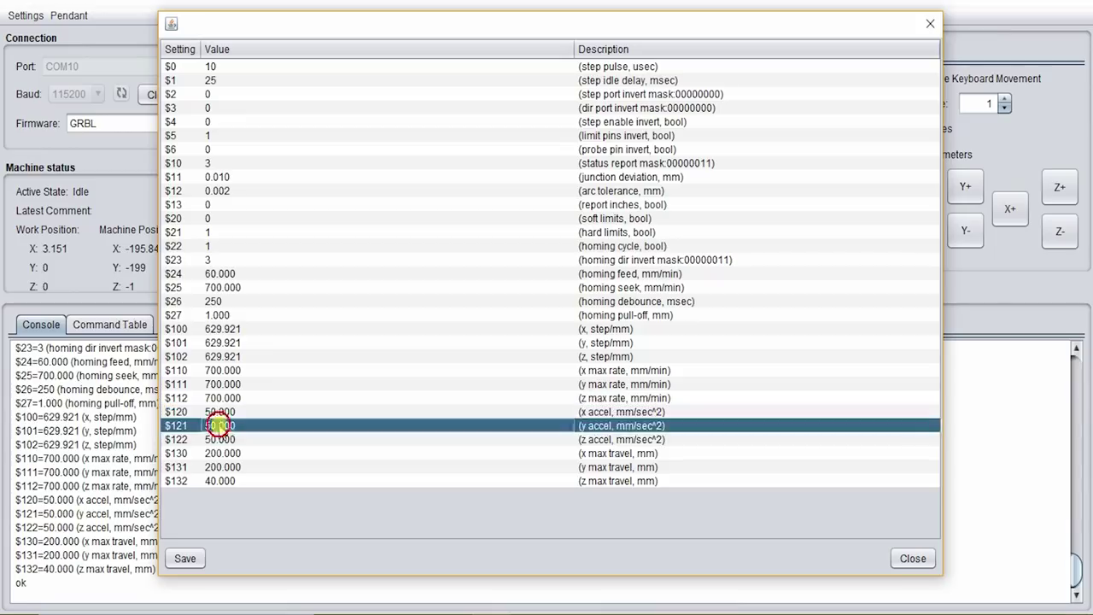
left_click(220, 439)
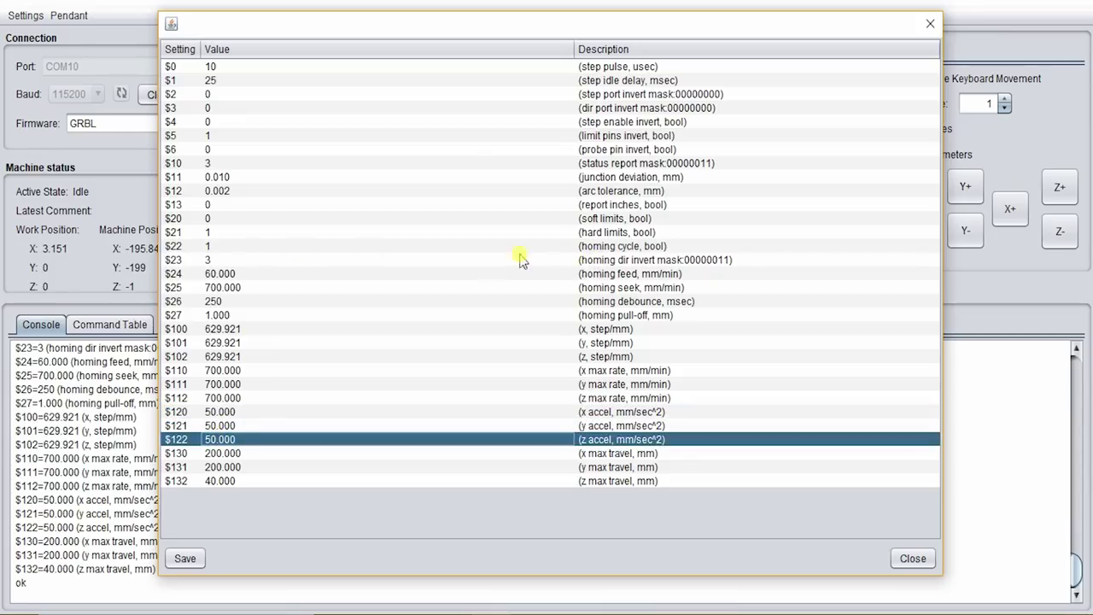
Set the homing dir invert mask ($23) to 0, save it to the controller and close the firmware settings
left_click(218, 262)
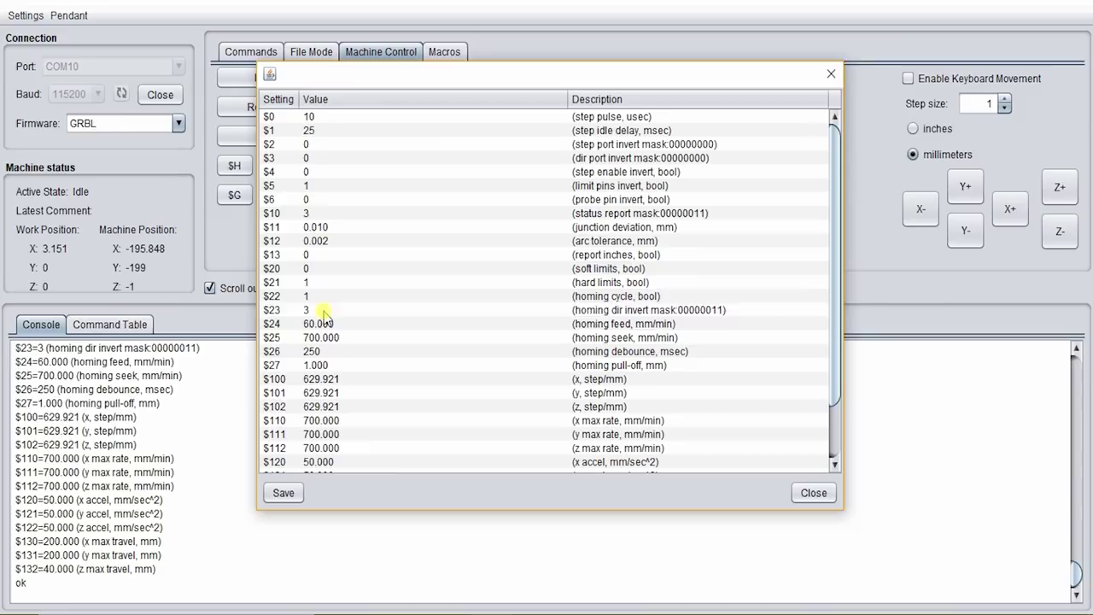
double_click(309, 310)
left_click_drag(313, 311, 290, 308)
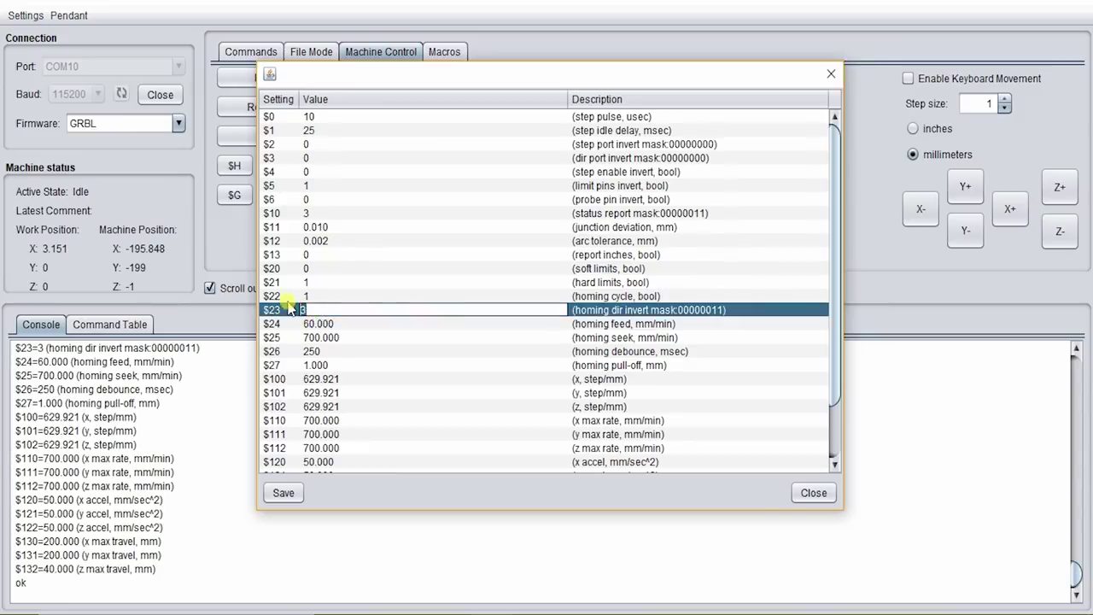
left_click(285, 494)
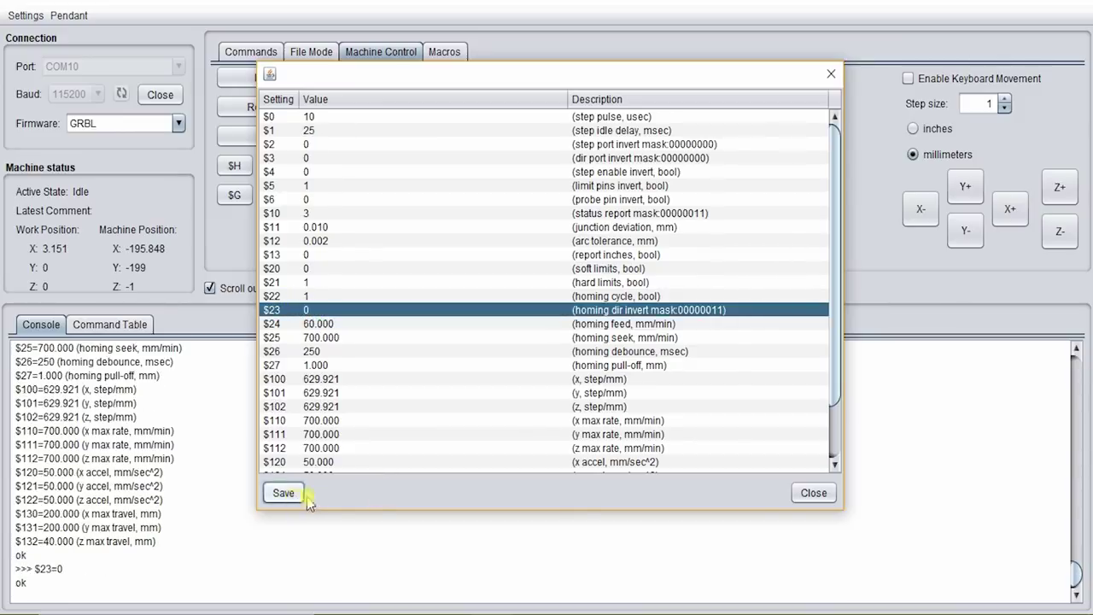
left_click(808, 494)
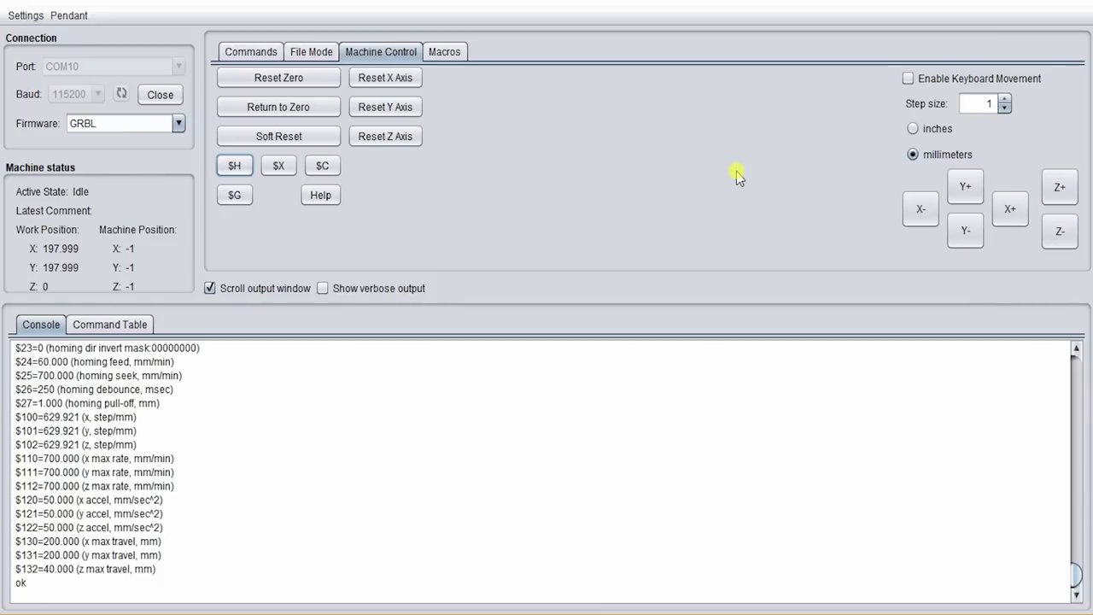
Reopen the GRBL firmware settings, set the homing dir invert mask ($23) to 3, save it and close the settings
left_click(26, 16)
left_click(163, 52)
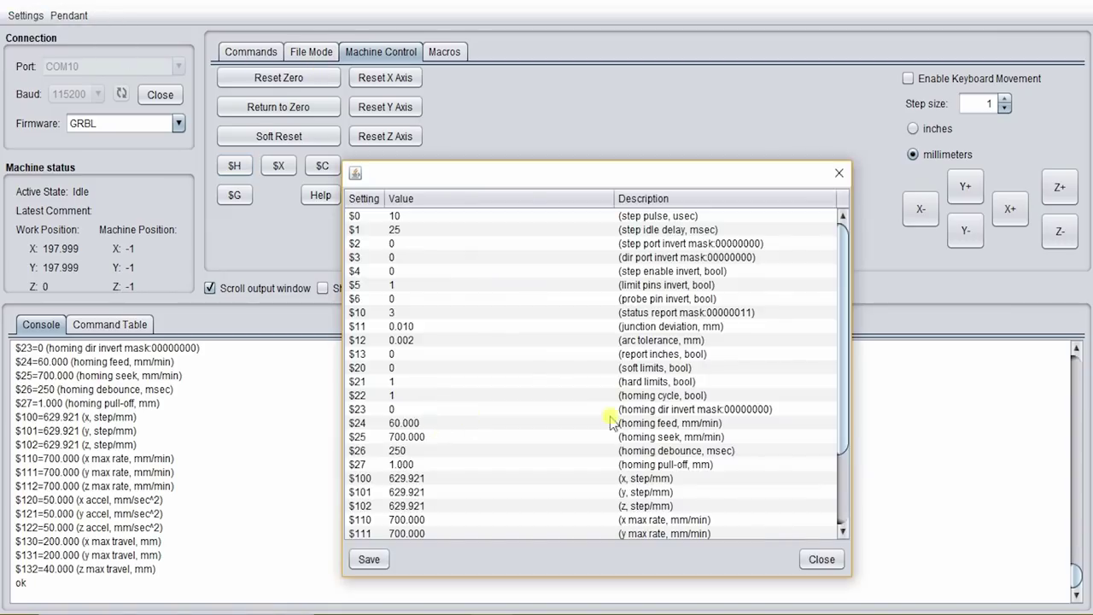
double_click(403, 409)
type("3")
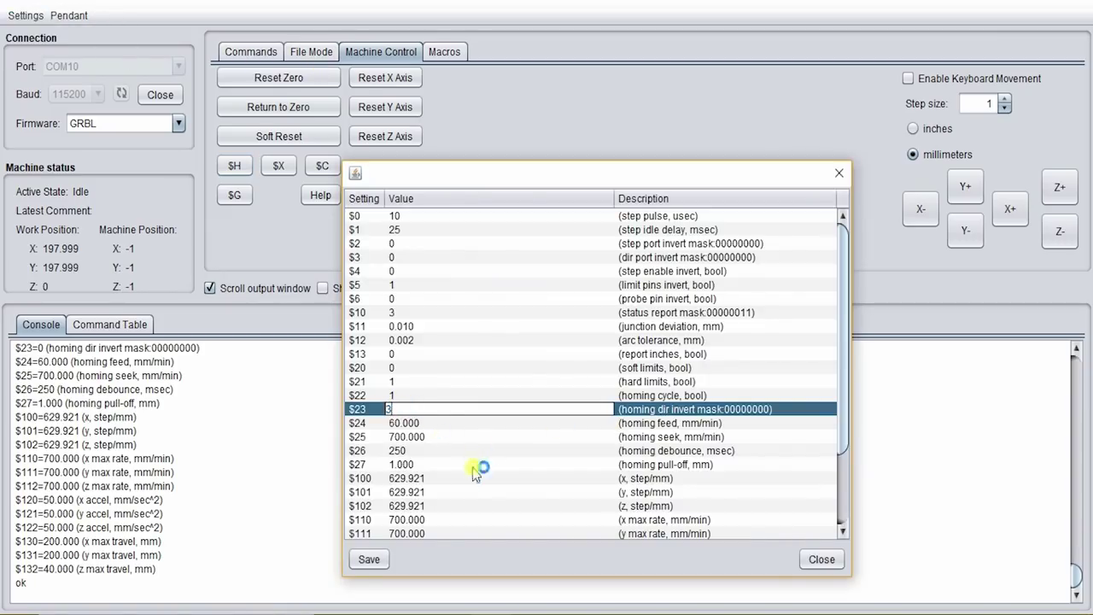
left_click(369, 558)
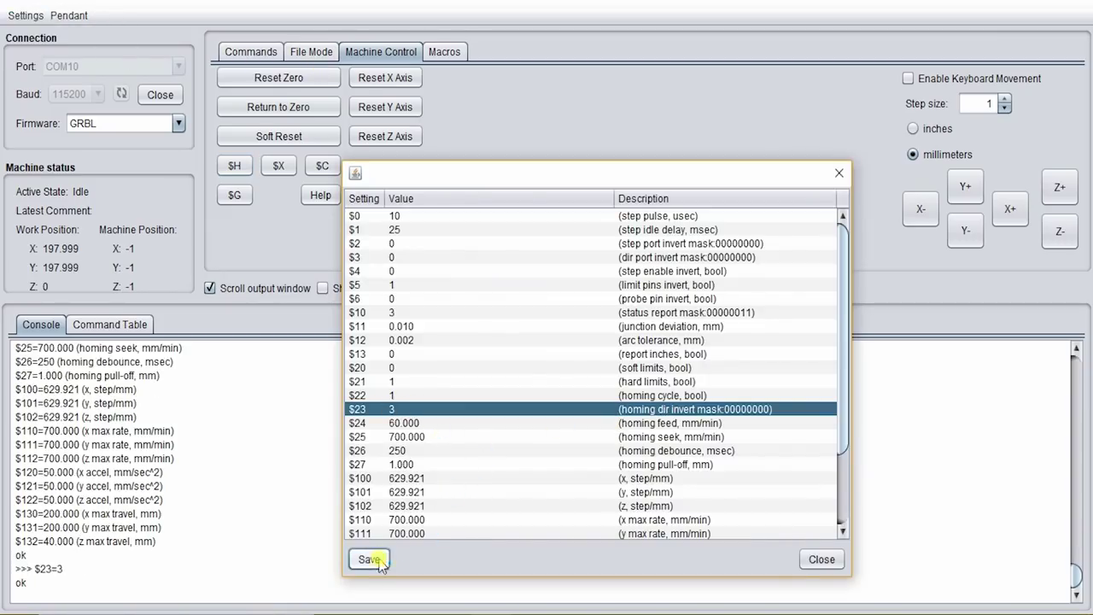
left_click(820, 561)
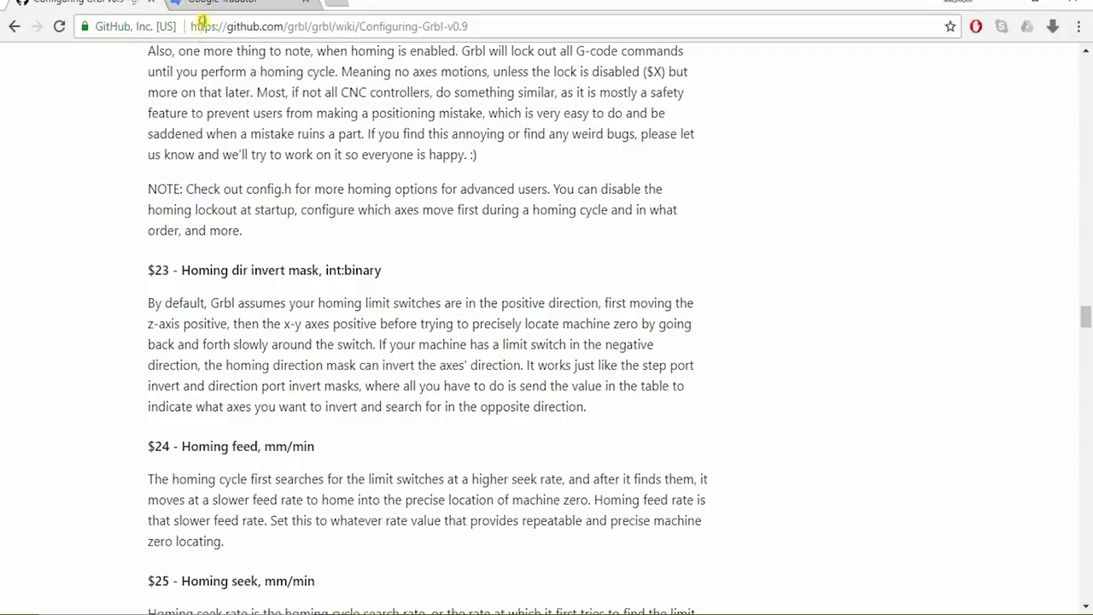
Read the "$23 - Homing dir invert mask, int:binary" section of the Grbl wiki about the default homing direction
left_click(231, 27)
left_click(145, 269)
left_click_drag(148, 269, 491, 348)
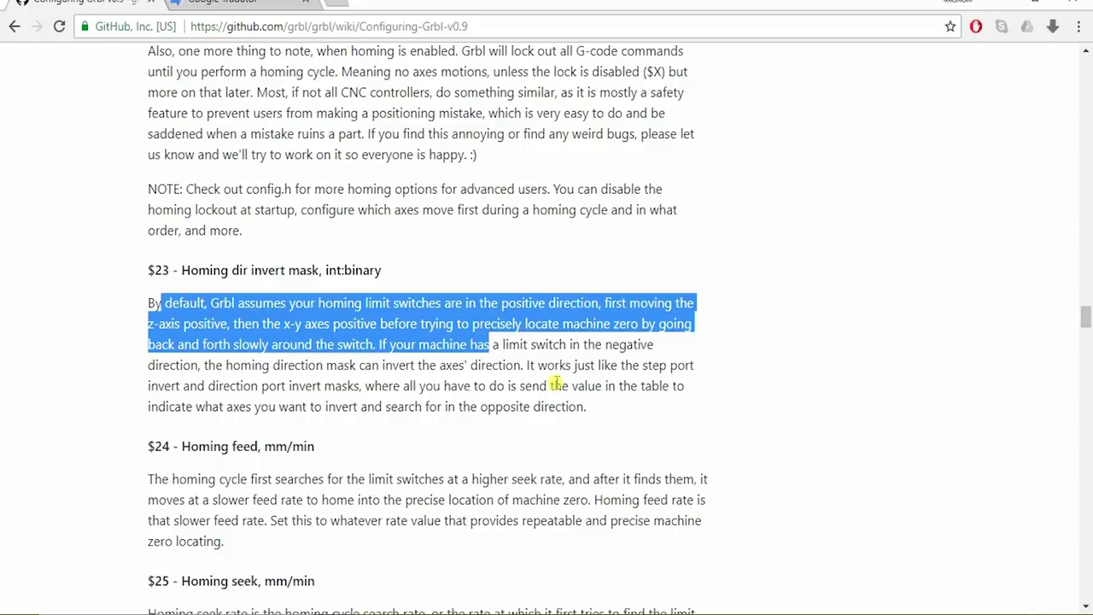
left_click(517, 323)
Find the table of invert mask setting values in the "$2 – Step port invert mask:binary" section of the wiki page
scroll(516, 320, "up", 20)
scroll(517, 323, "up", 20)
scroll(518, 323, "up", 6)
scroll(493, 333, "down", 4)
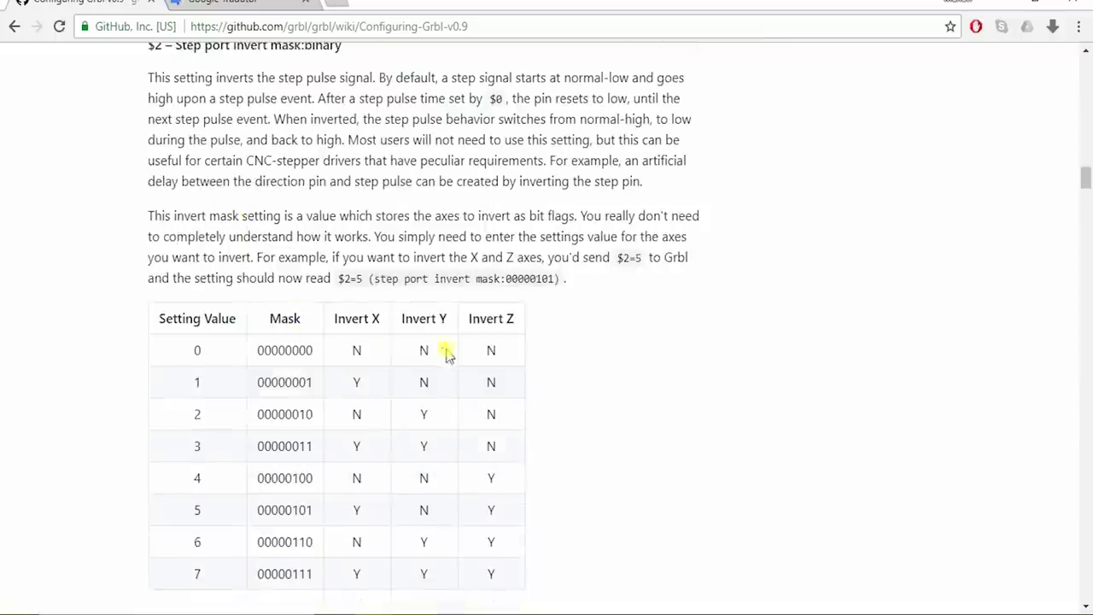
scroll(401, 361, "down", 2)
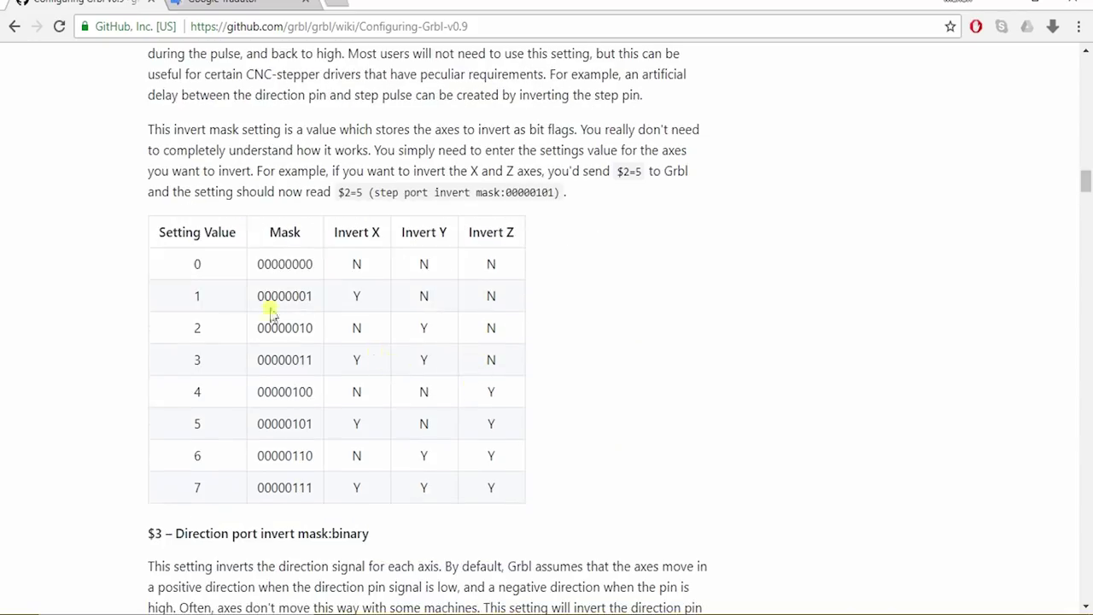
Examine the Invert X, Y and Z entries for setting values 0 and 3 in the invert mask table
left_click_drag(208, 272, 190, 272)
left_click_drag(362, 264, 345, 264)
left_click(433, 267)
left_click_drag(433, 267, 404, 271)
left_click_drag(497, 265, 470, 260)
left_click_drag(212, 365, 181, 360)
left_click_drag(373, 375, 348, 365)
left_click_drag(429, 364, 417, 359)
left_click_drag(500, 364, 462, 368)
left_click(538, 439)
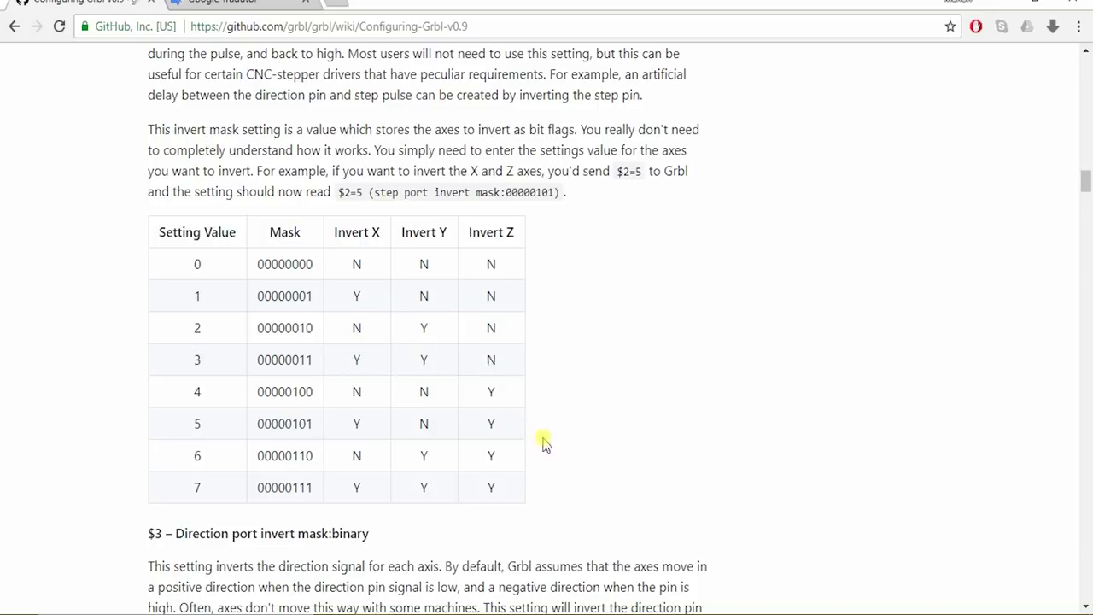